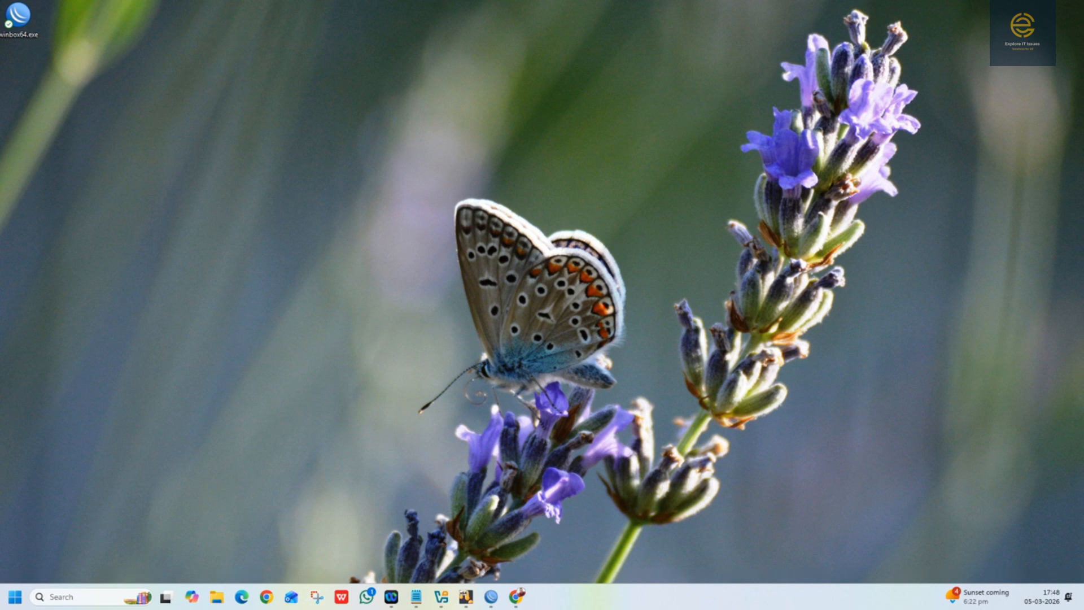
Step: Switch to WinBox and review the existing hotspot users, closing the Hotspot window when done
left_click(490, 596)
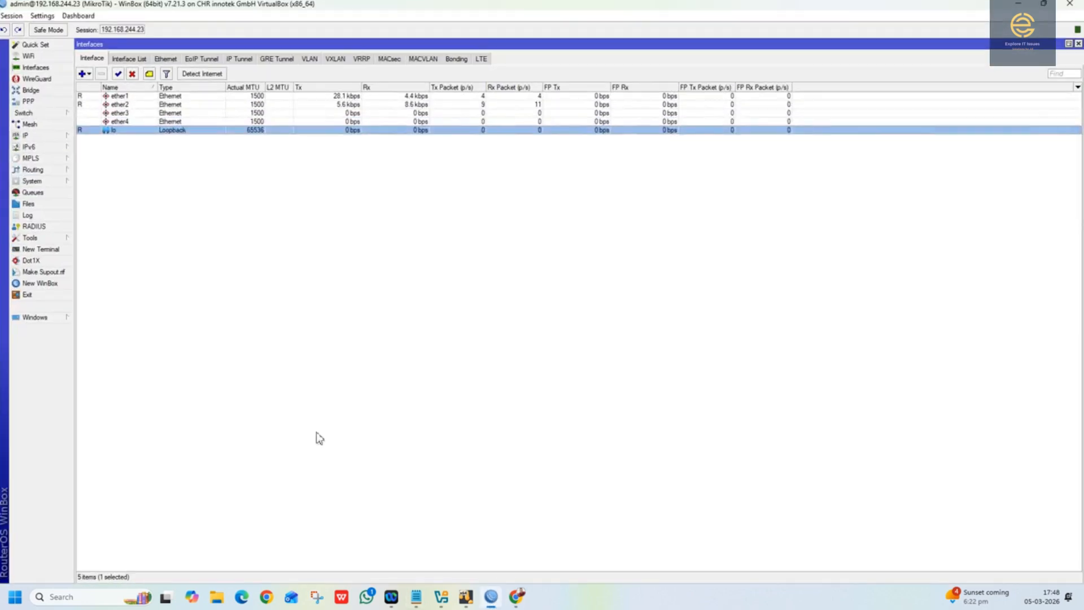
left_click(52, 137)
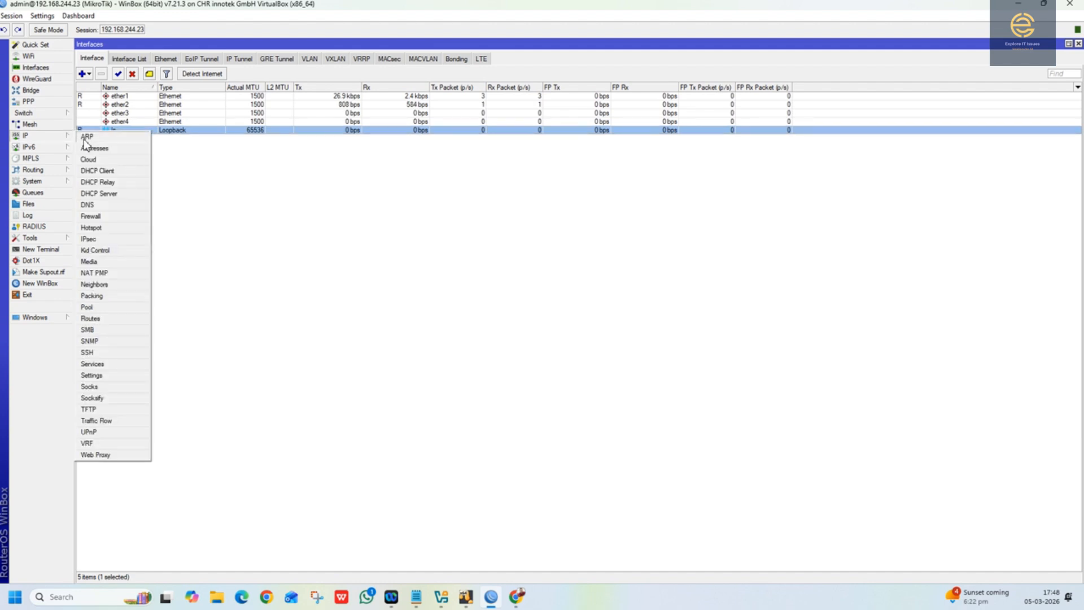
left_click(89, 229)
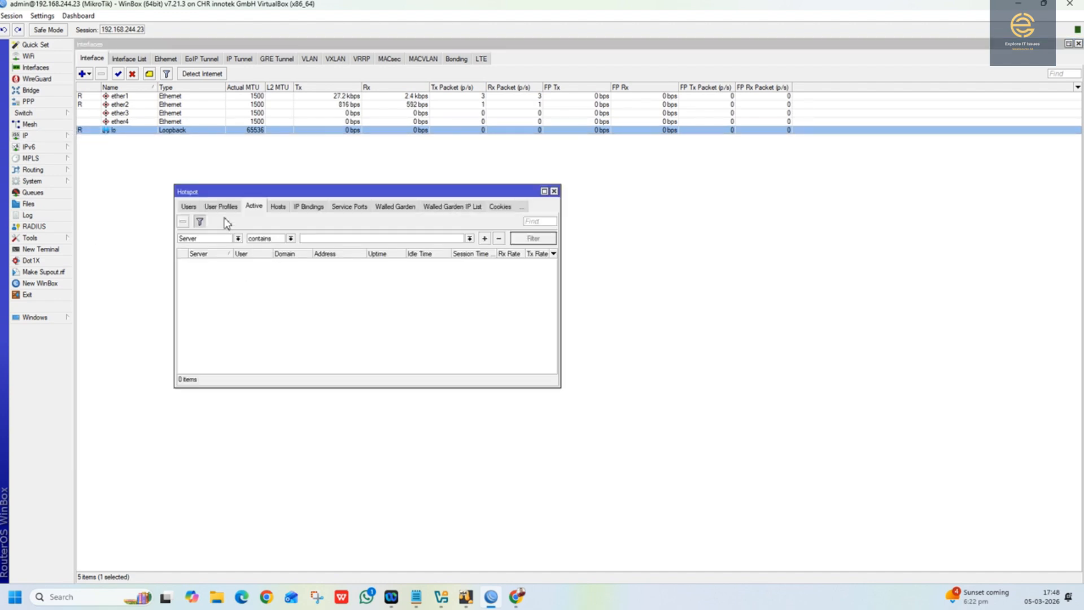
left_click(207, 207)
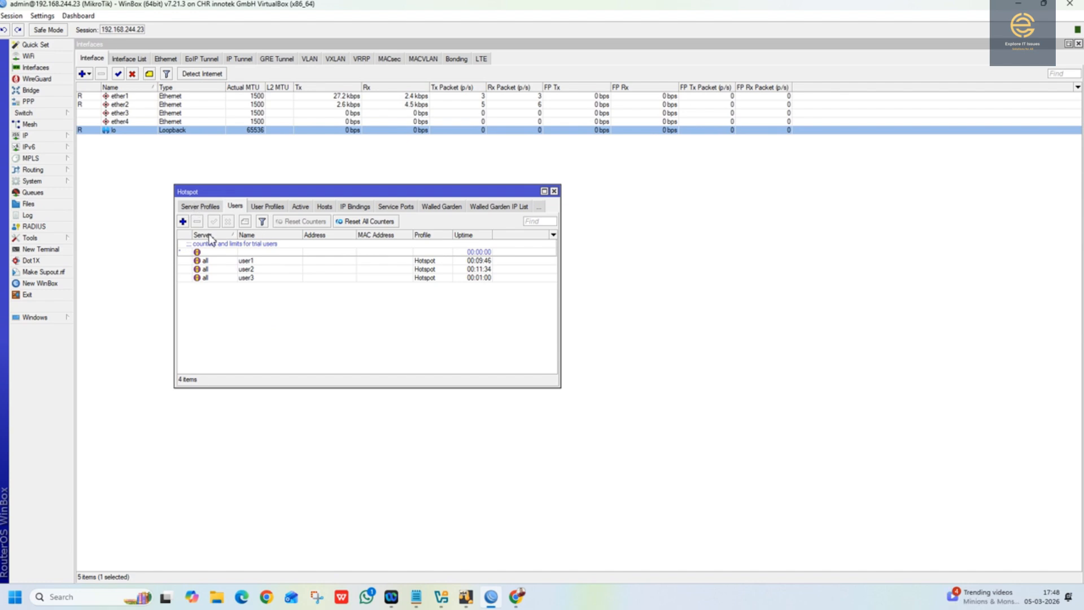
left_click(553, 190)
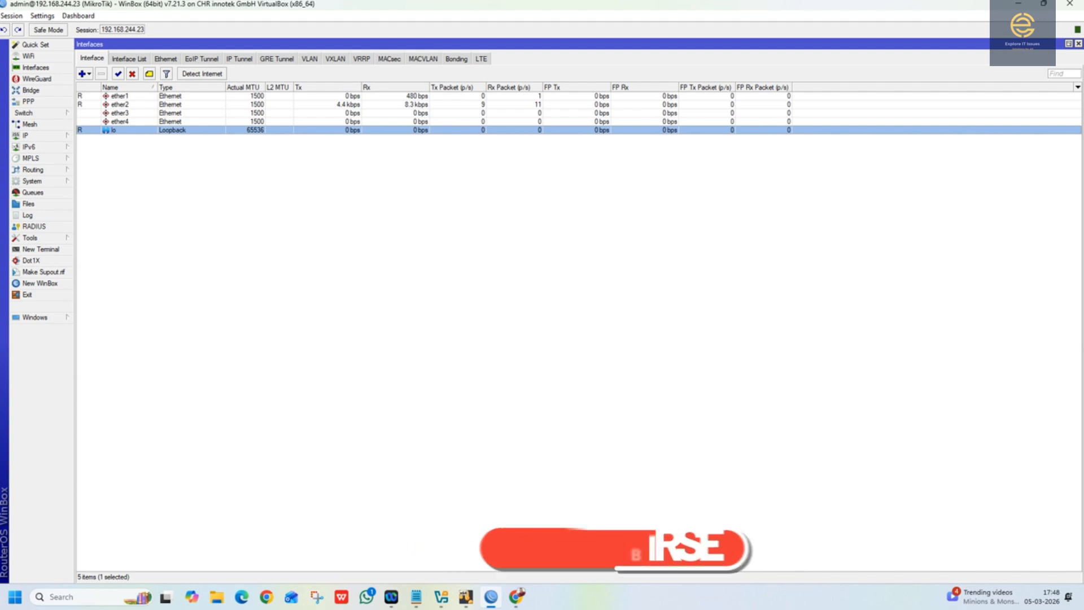
Step: Create a hotspot user profile named Hotspot_New, leaving the address pool at none and the other general settings at their defaults
left_click(48, 137)
left_click(101, 231)
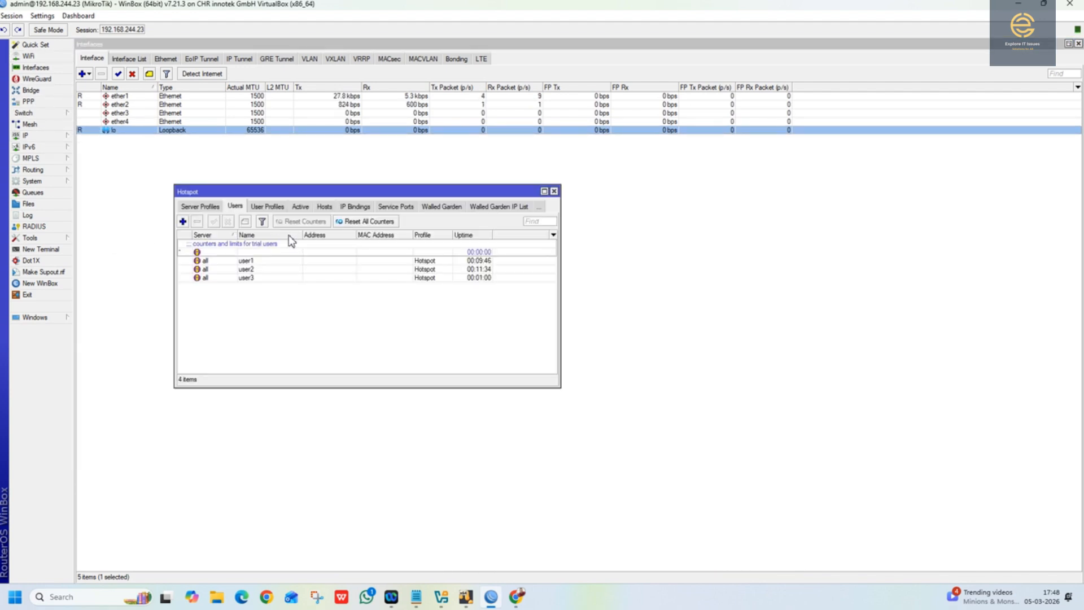
left_click(260, 213)
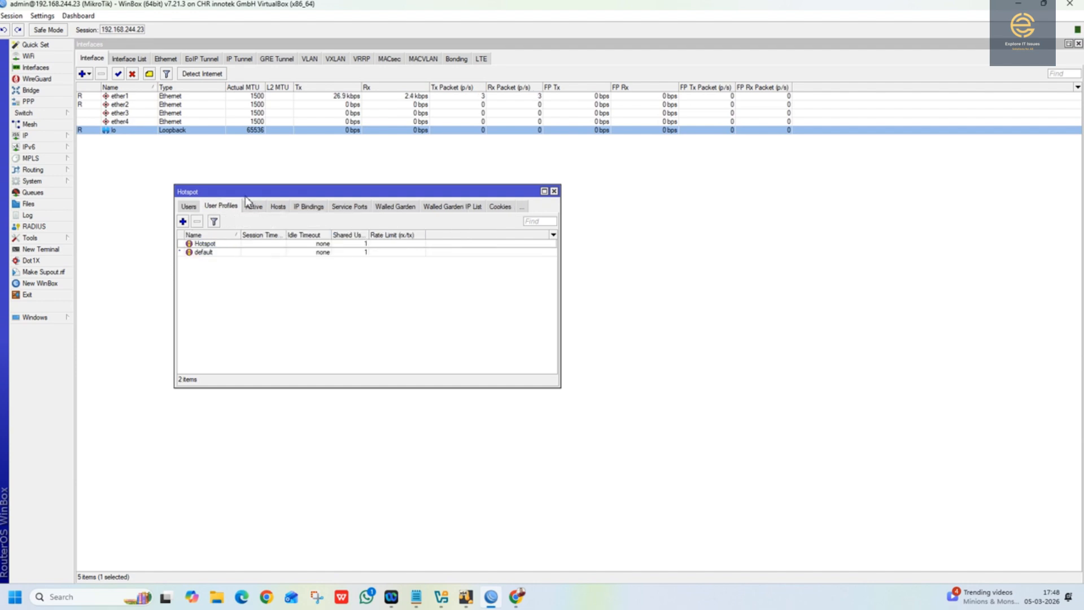
left_click(183, 222)
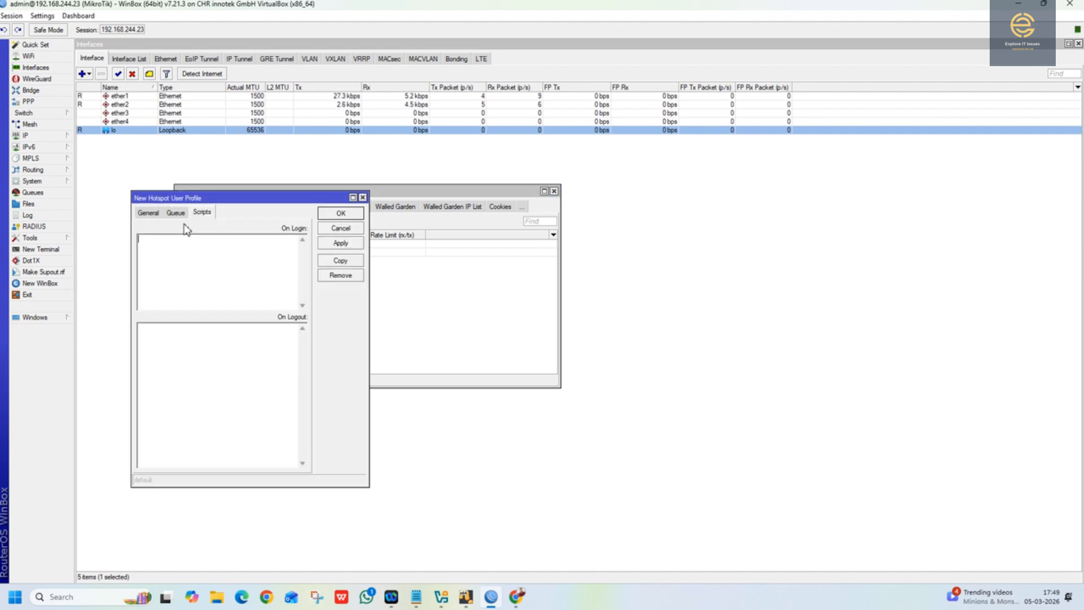
left_click(149, 212)
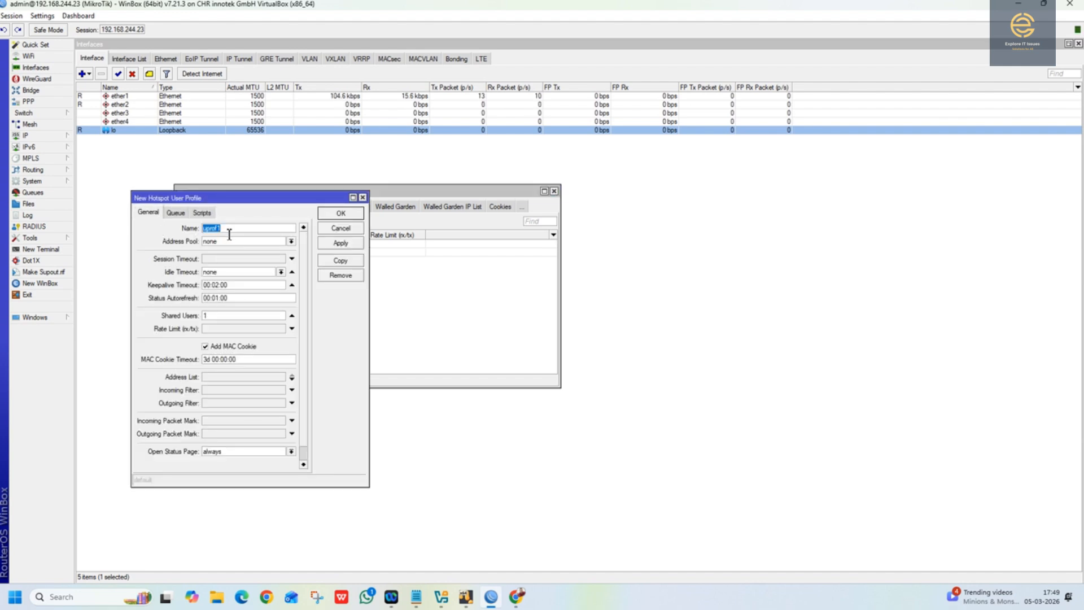
type("Hotspot_New")
left_click(215, 241)
left_click(146, 249)
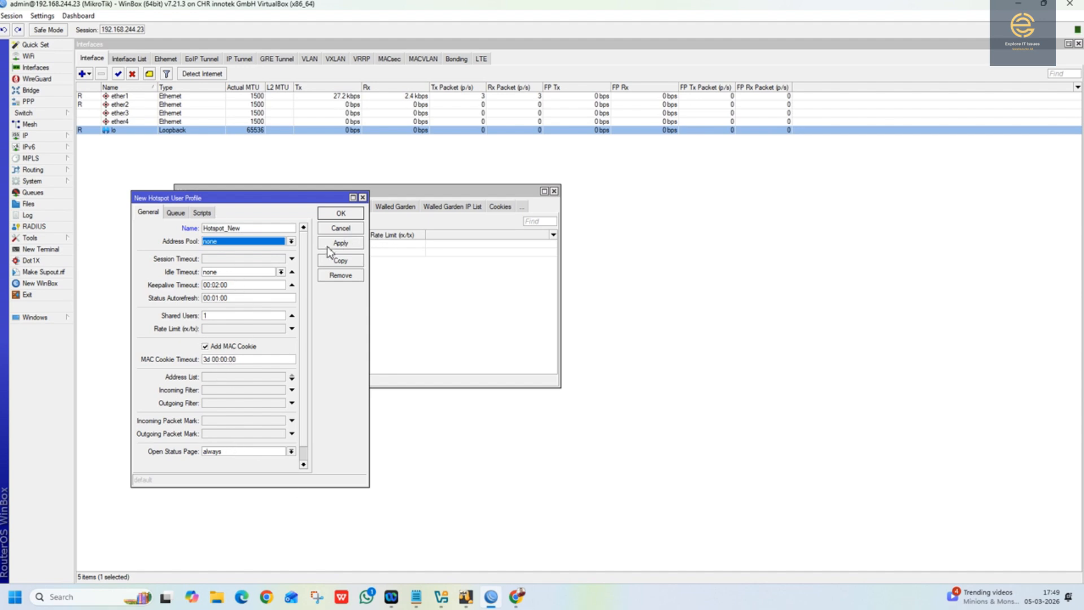
left_click(330, 215)
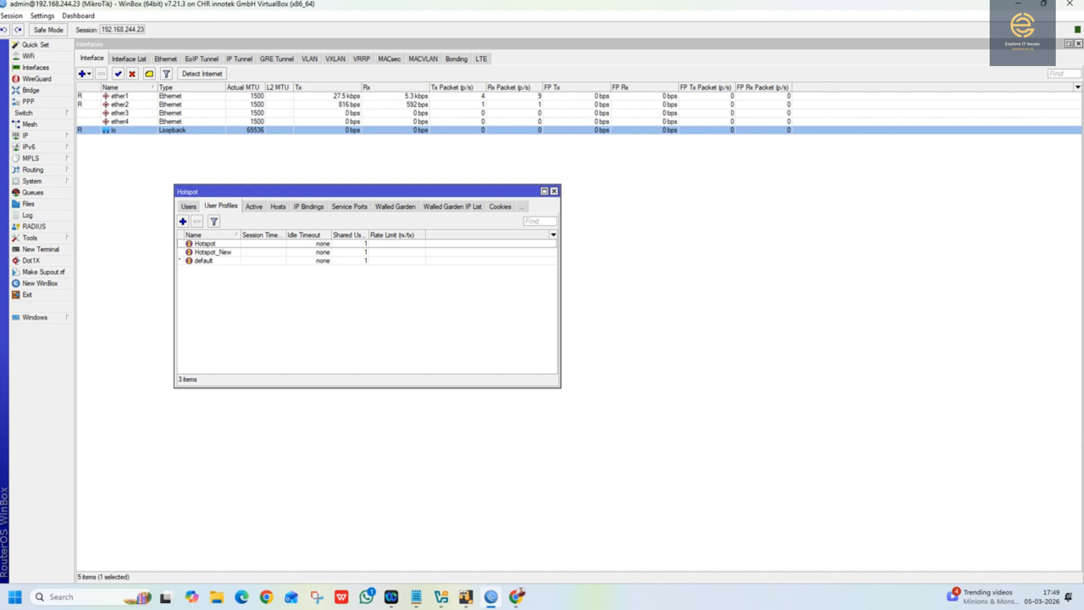
Step: Switch to Notepad and change the user removal command's uptime and limit-uptime to 00:02:00, and its explanatory note to 2 minutes
key("alt+Tab")
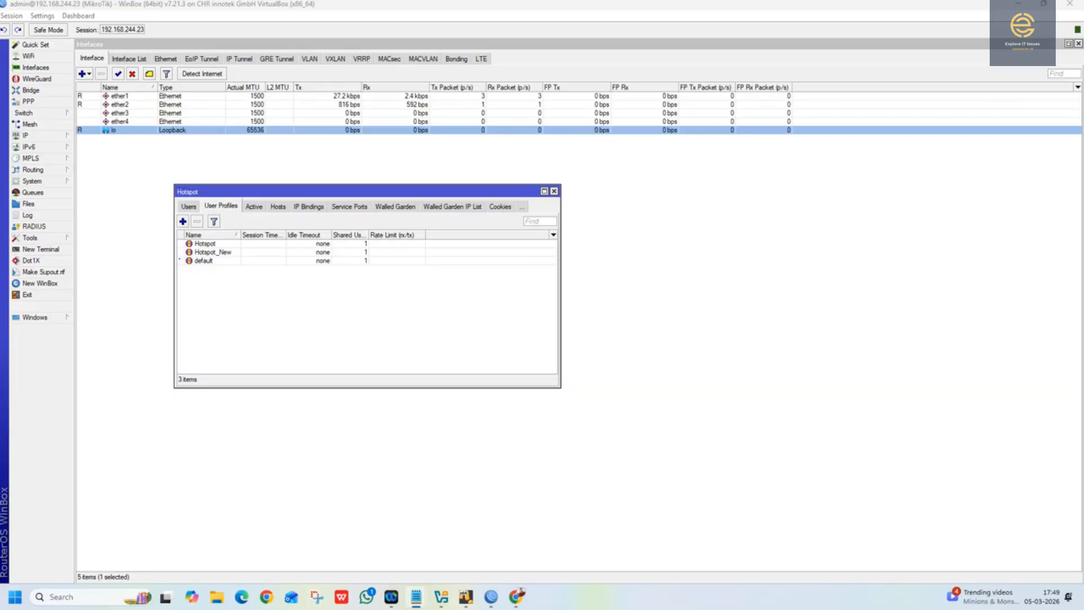
left_click_drag(0, 96, 896, 214)
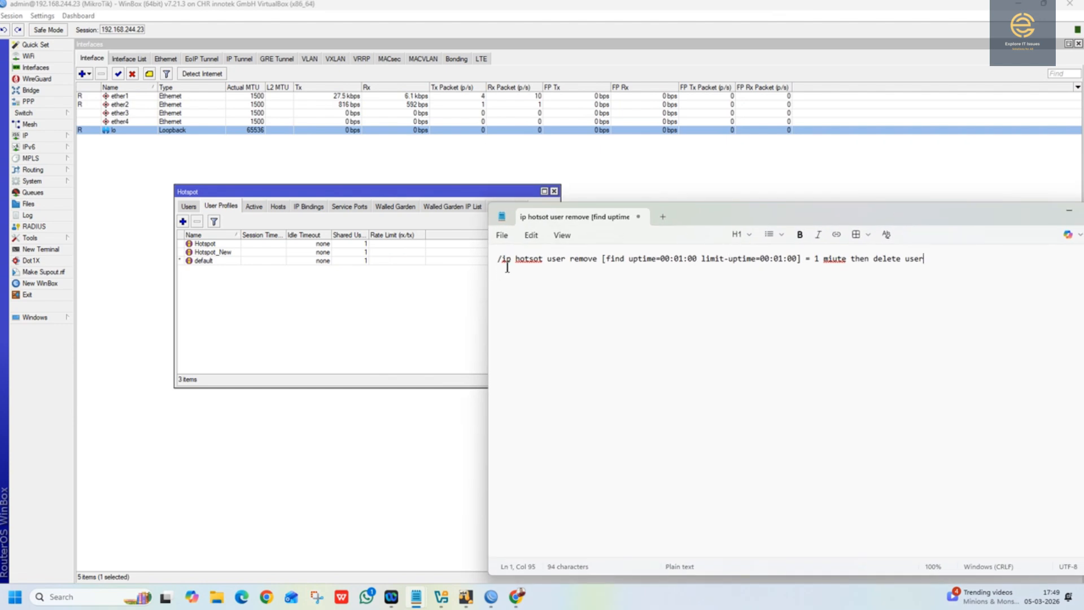
left_click_drag(499, 258, 803, 260)
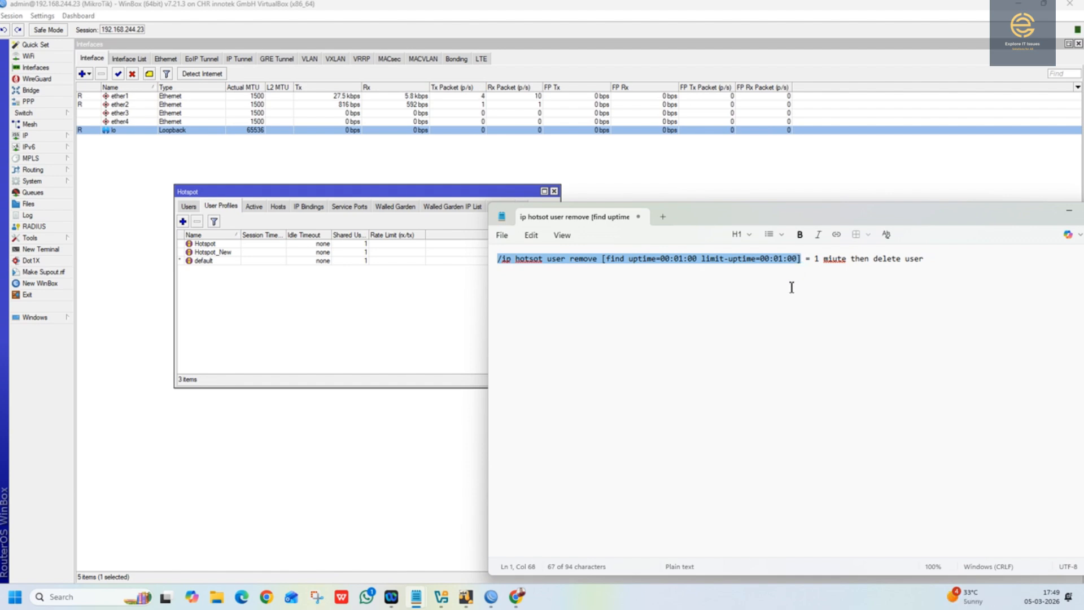
left_click(650, 259)
left_click(681, 260)
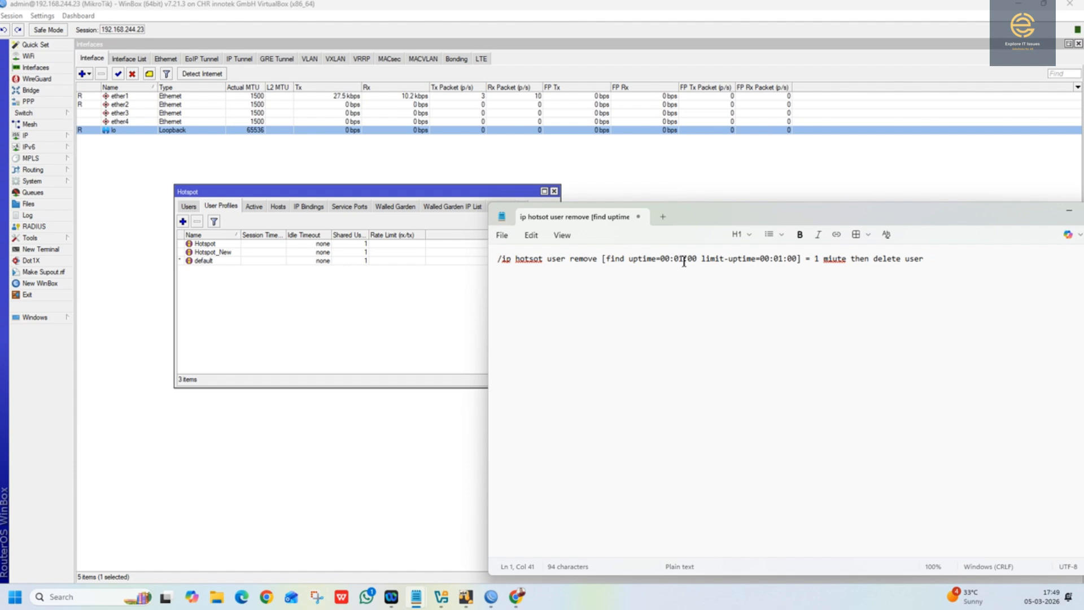
key("shift+Right")
type("2")
left_click_drag(780, 258, 815, 258)
type("2")
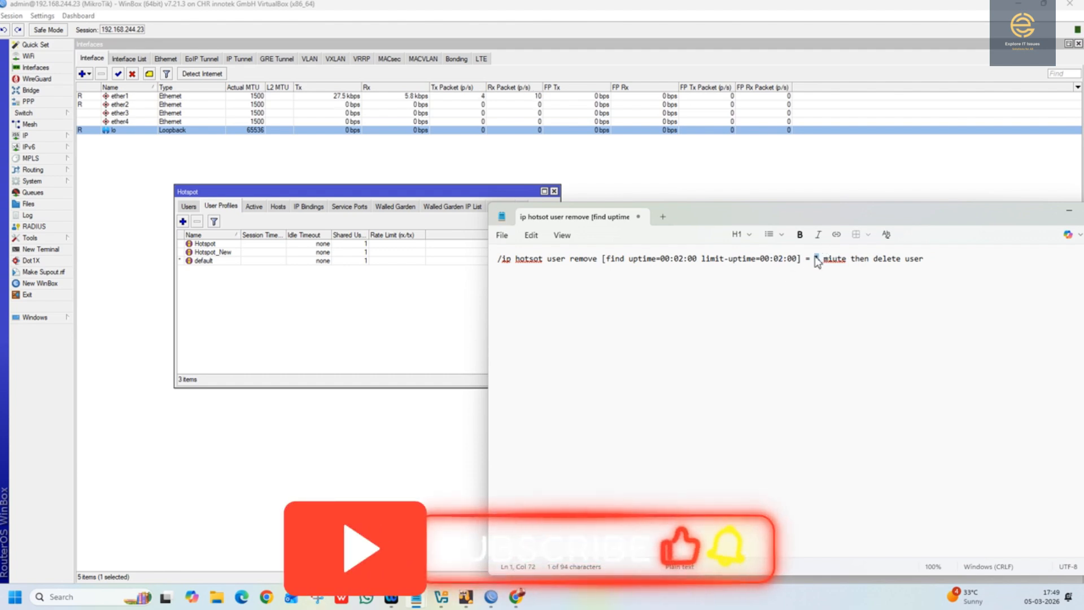
type("2")
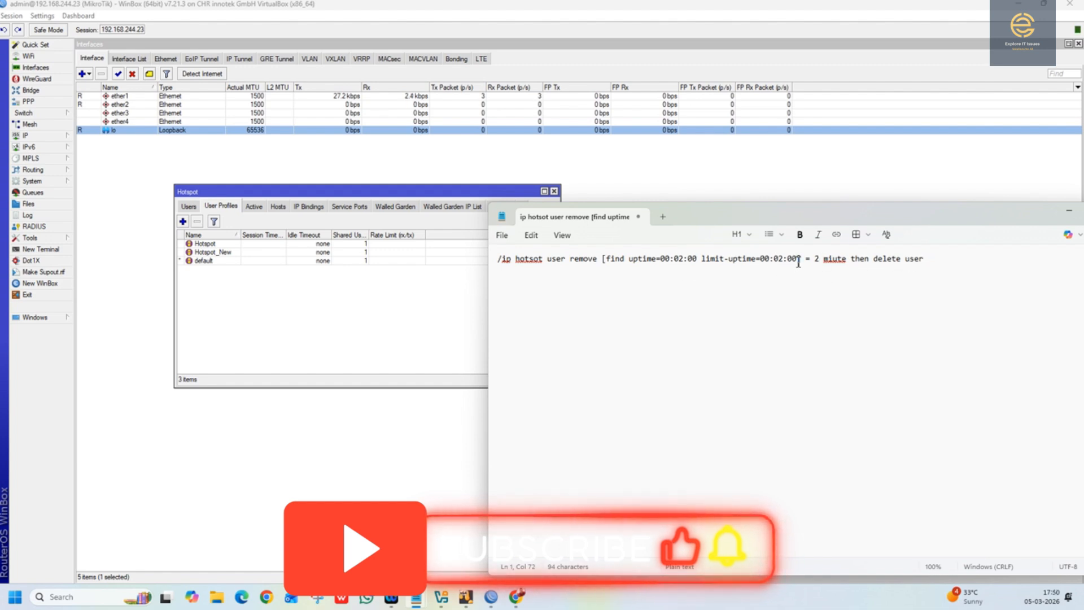
Step: Copy the command "/ip hotsot user remove [find uptime=00:02:00 limit-uptime=00:02:00]" into the On Logout script of WinBox's Hotspot_New profile and save it
left_click_drag(799, 260, 492, 259)
key("ctrl+c")
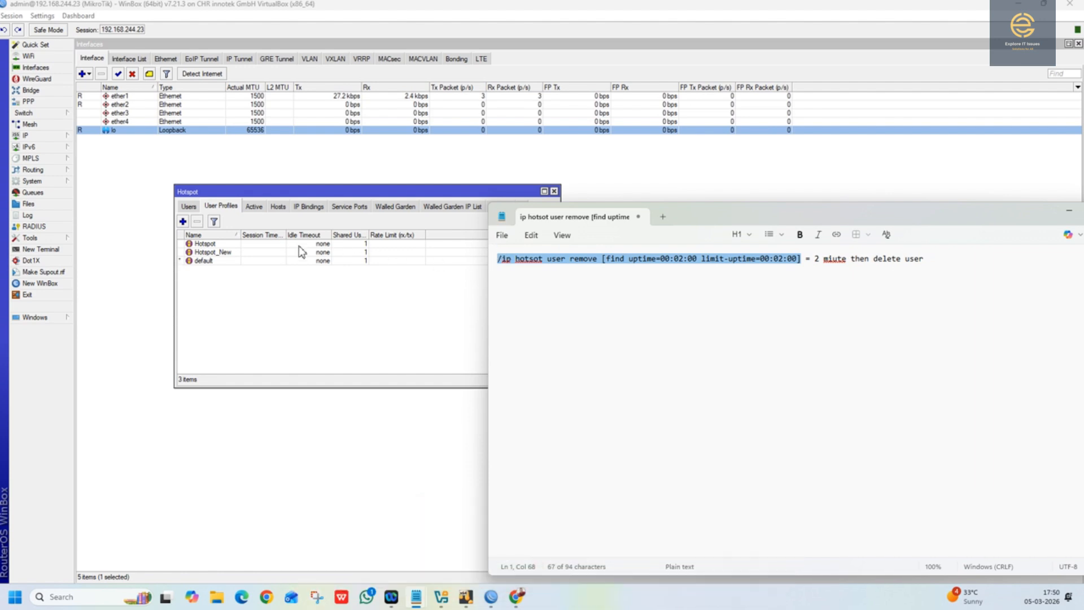
double_click(215, 255)
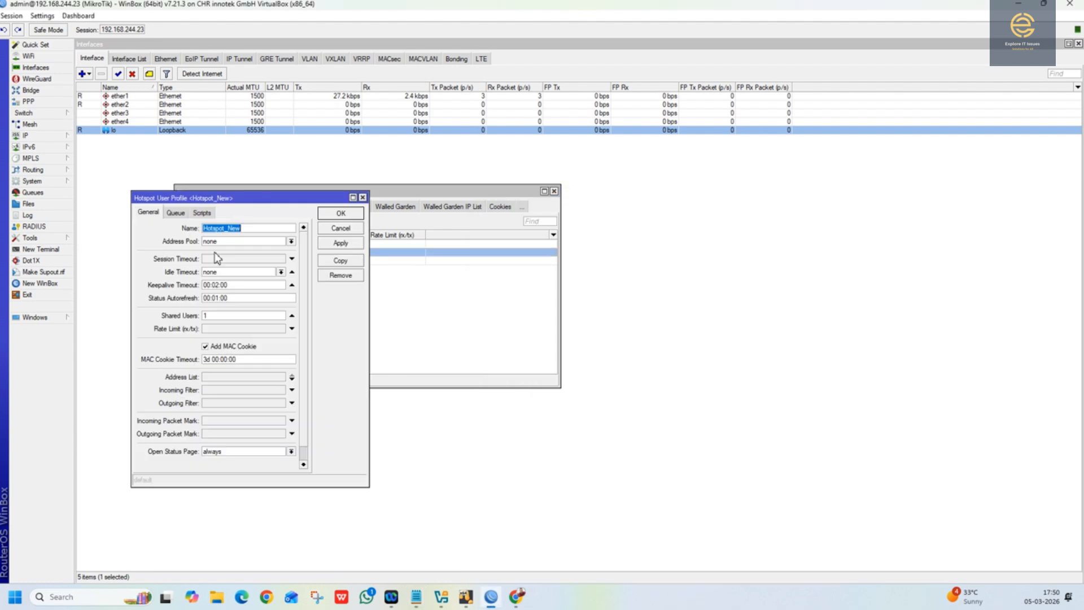
left_click(202, 213)
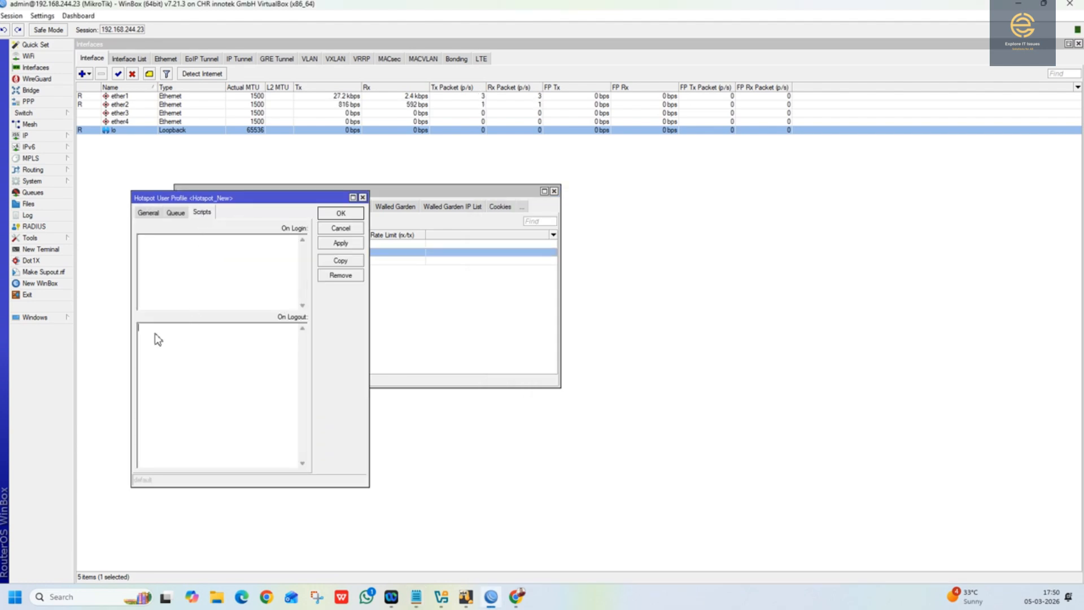
key("ctrl+v")
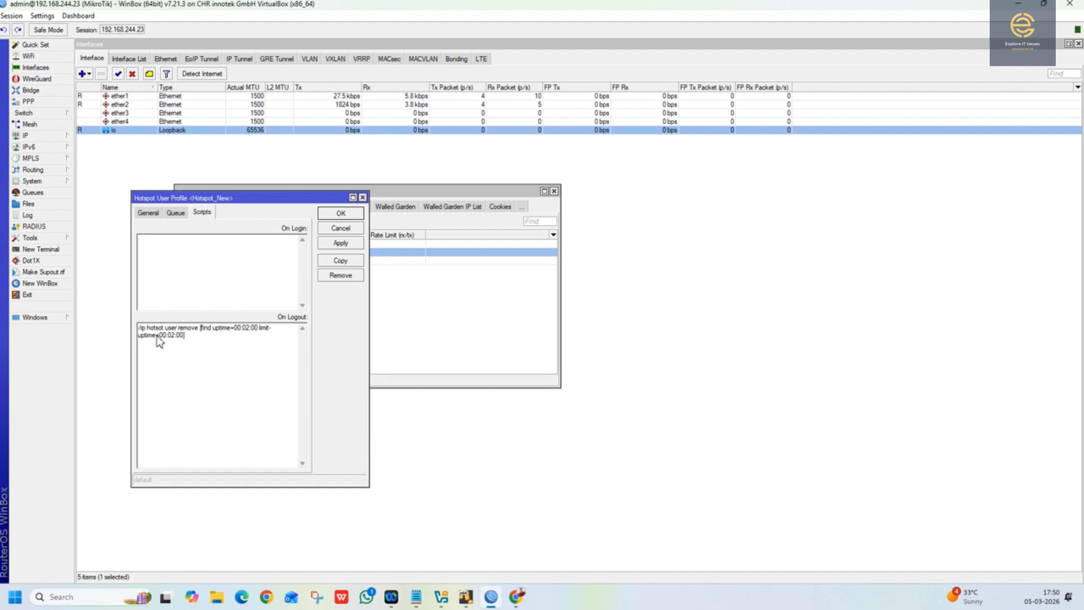
left_click(331, 247)
left_click(340, 214)
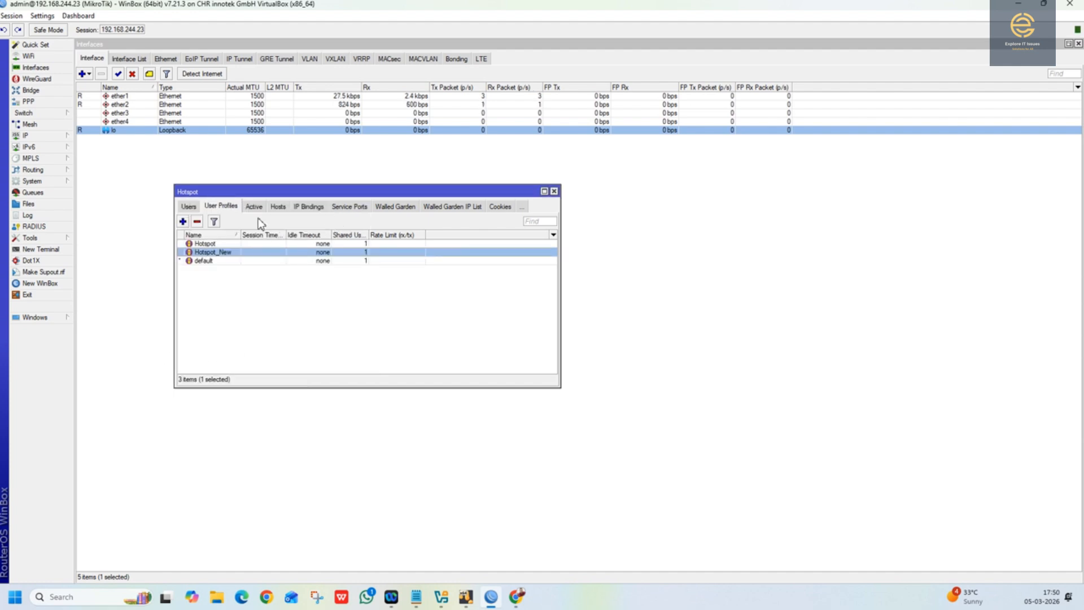
Step: Add a hotspot user named 123 on server all, enter the user's password, and assign the Hotspot_New profile
left_click(188, 206)
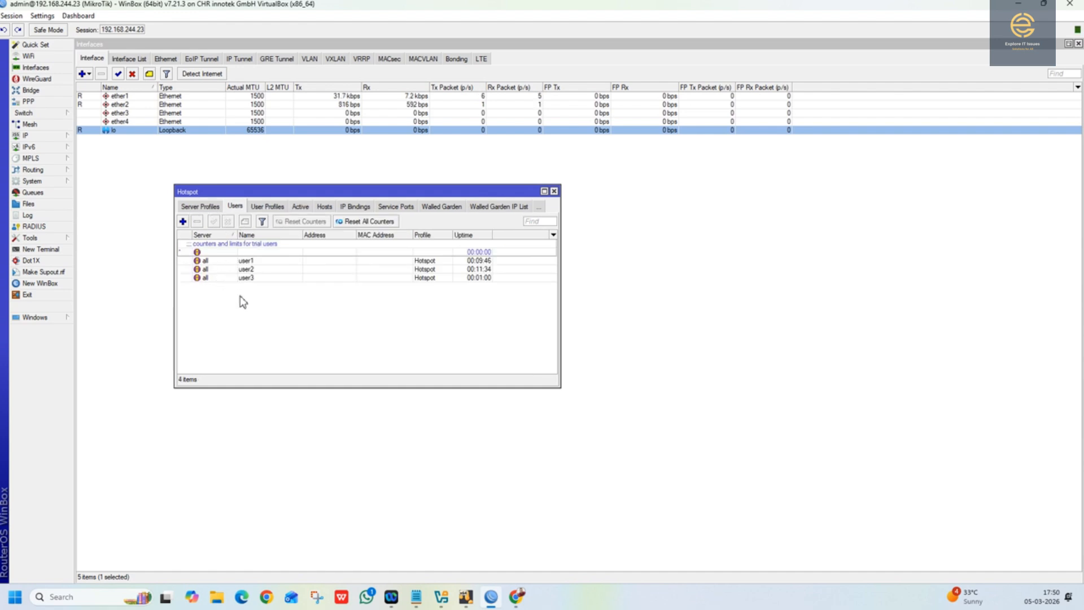
left_click(183, 222)
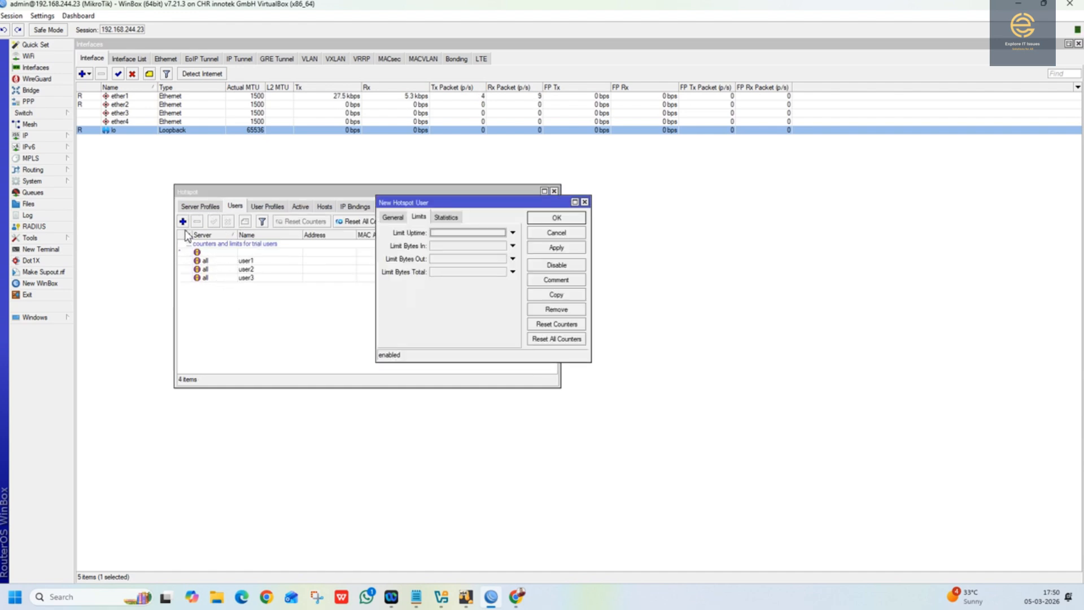
left_click(393, 217)
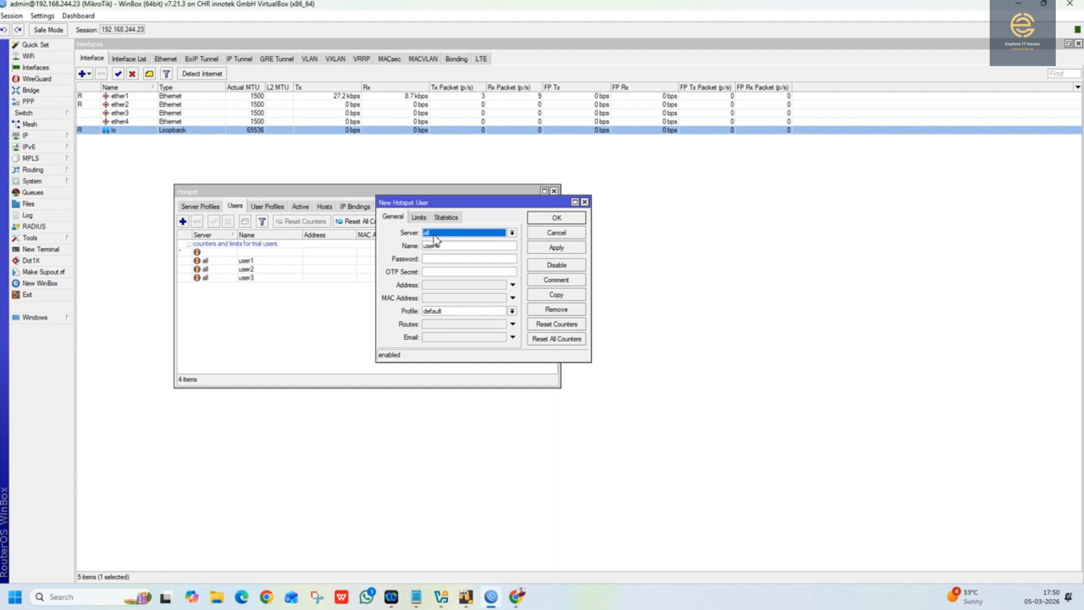
key("Tab")
type("123")
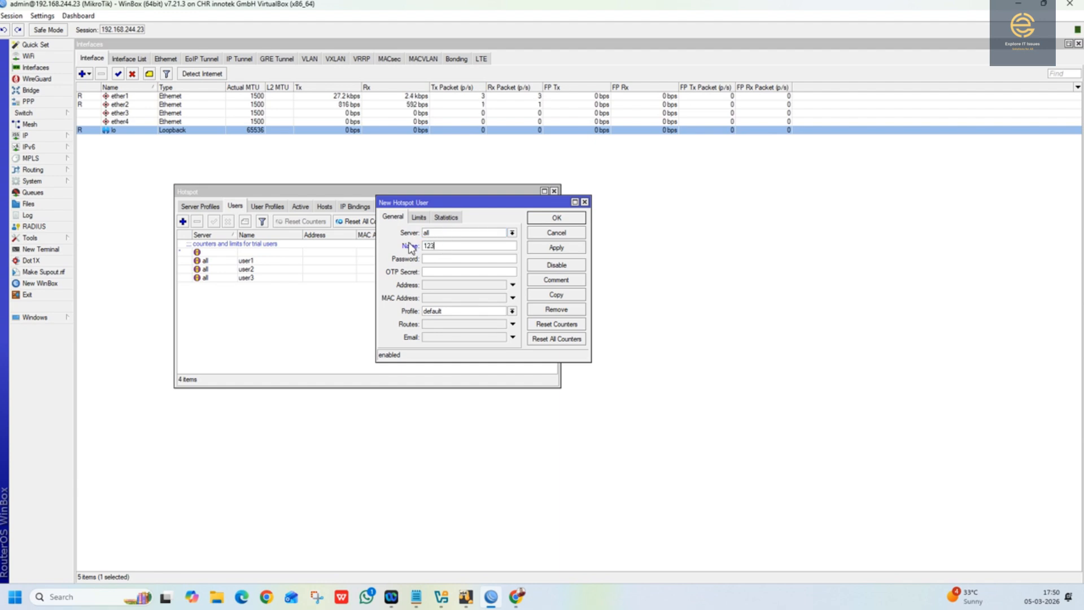
left_click(439, 260)
left_click(443, 317)
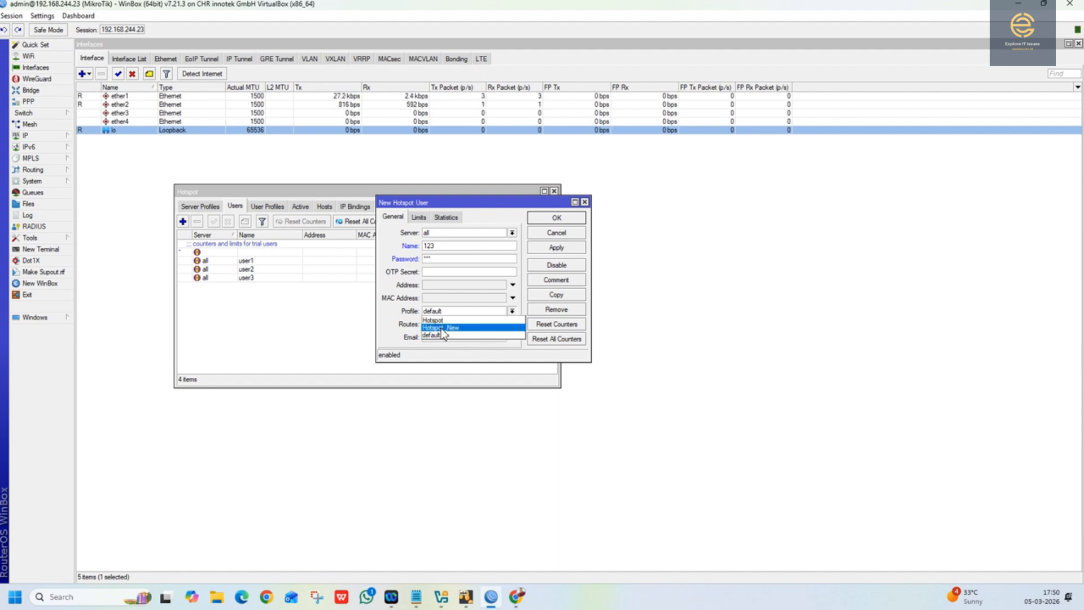
left_click(442, 329)
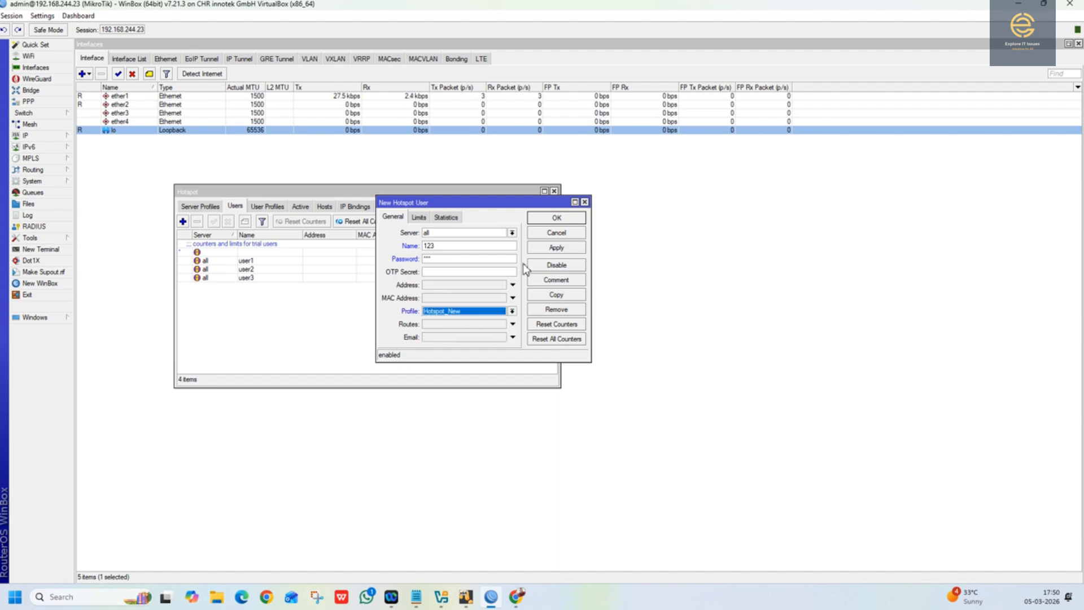
left_click(561, 250)
Step: Set hotspot user 123's uptime limit to 00:02:00, matching the value in the Notepad command, and save the user
left_click(420, 219)
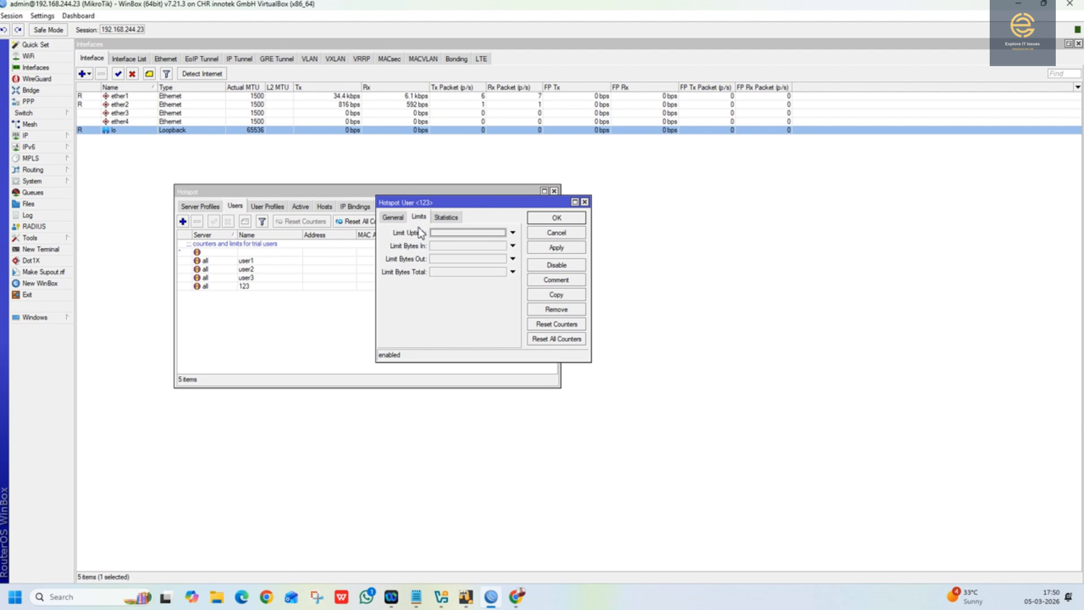
left_click(445, 235)
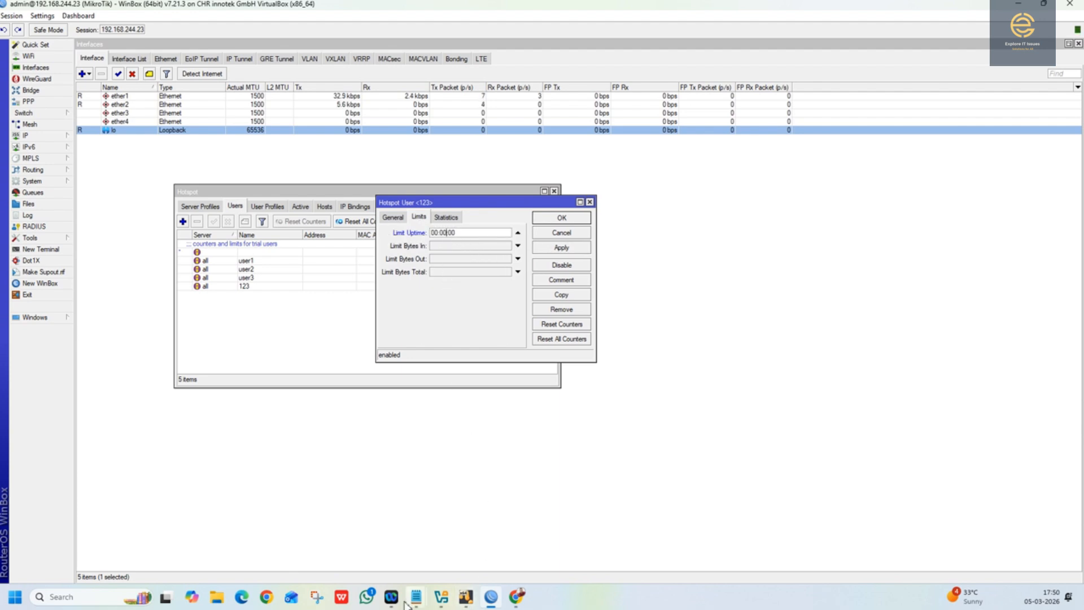
mouse_move(416, 595)
left_click(448, 545)
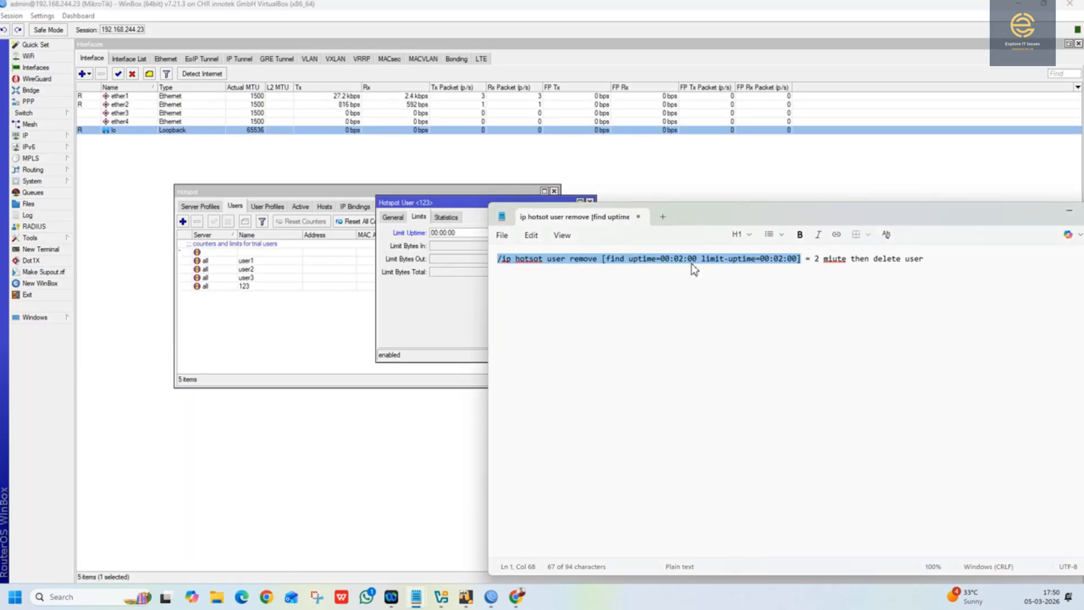
left_click(446, 238)
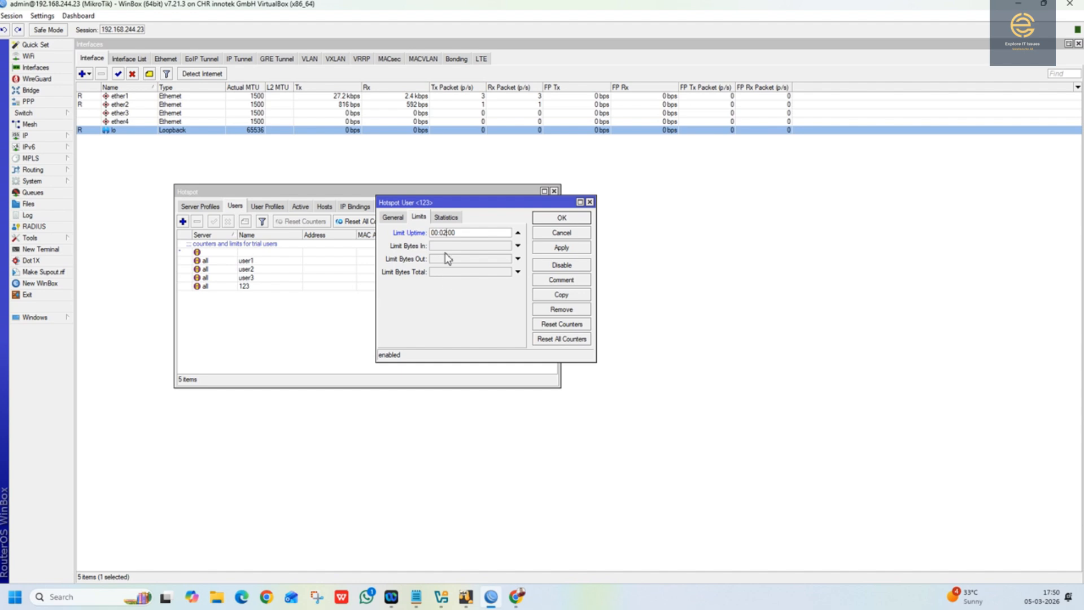
left_click(558, 247)
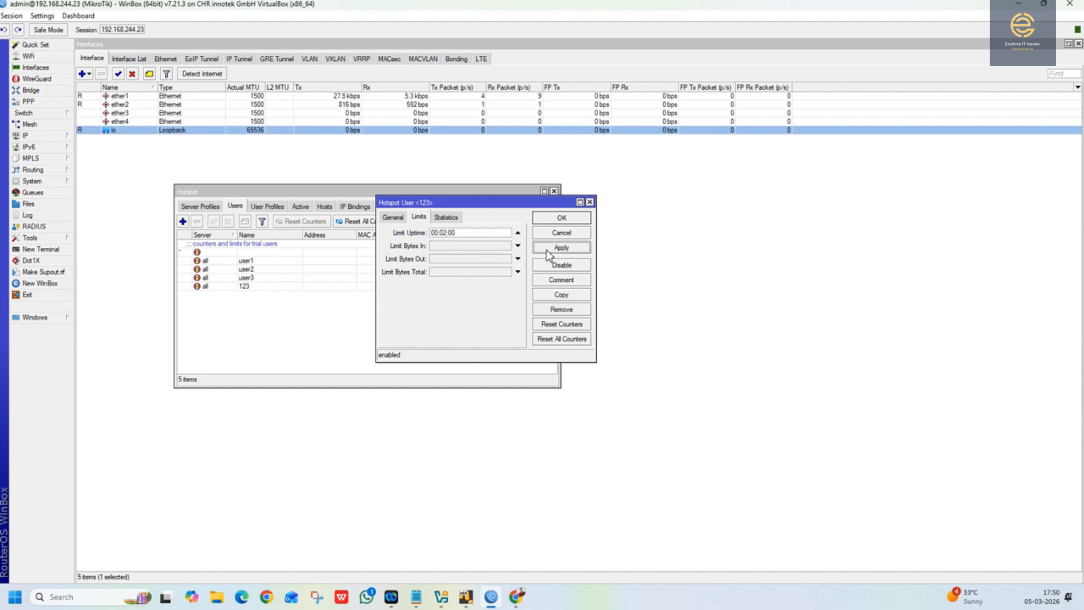
left_click(557, 218)
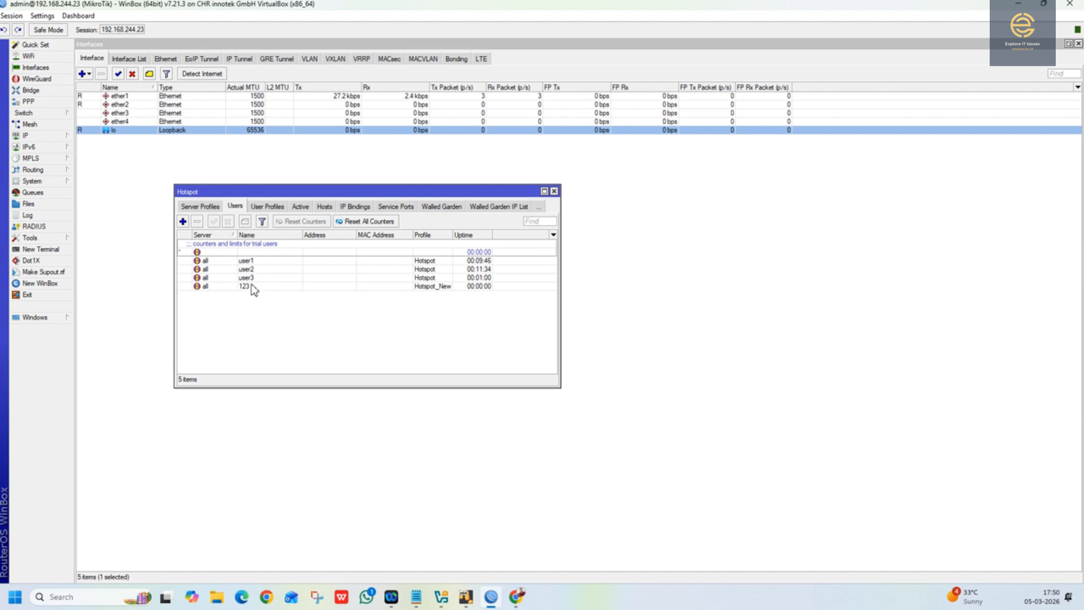
Step: Switch to the WIN10 virtual machine in VirtualBox, start Edge, and check the running google.com ping
left_click(261, 207)
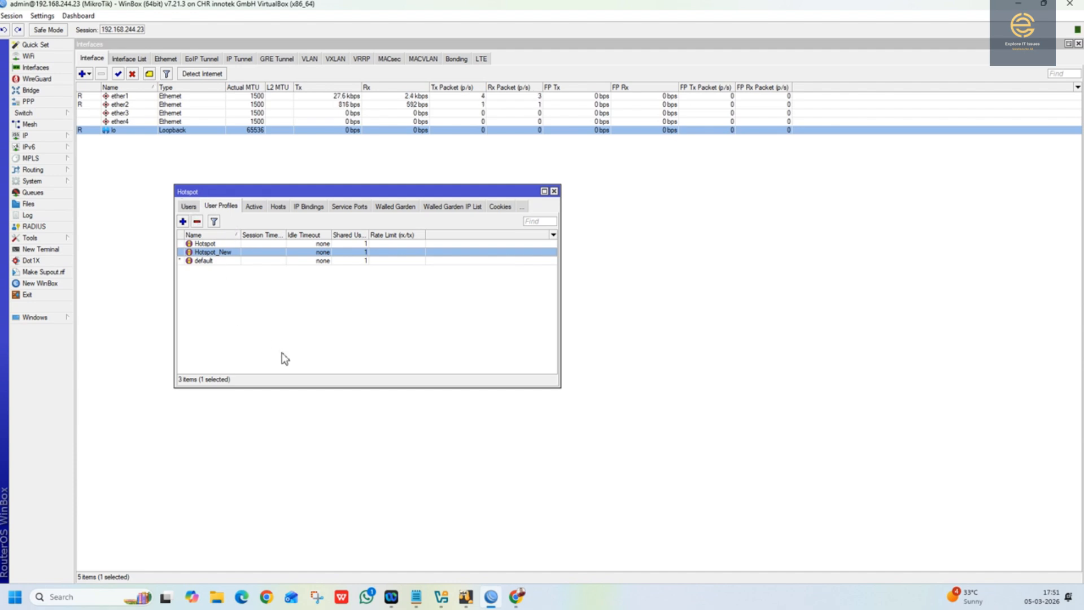
mouse_move(517, 597)
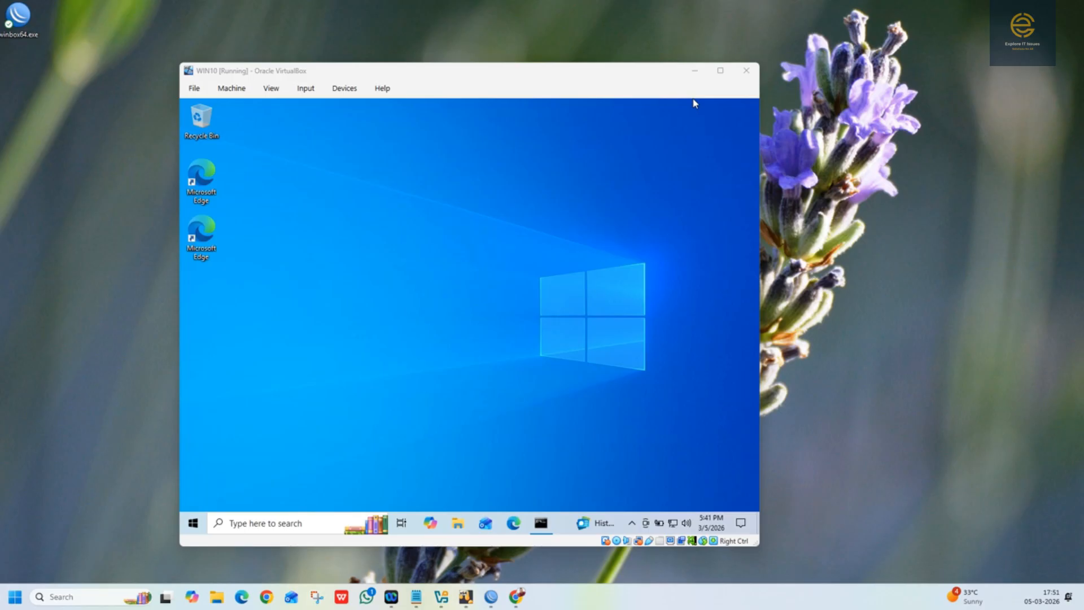
left_click(519, 540)
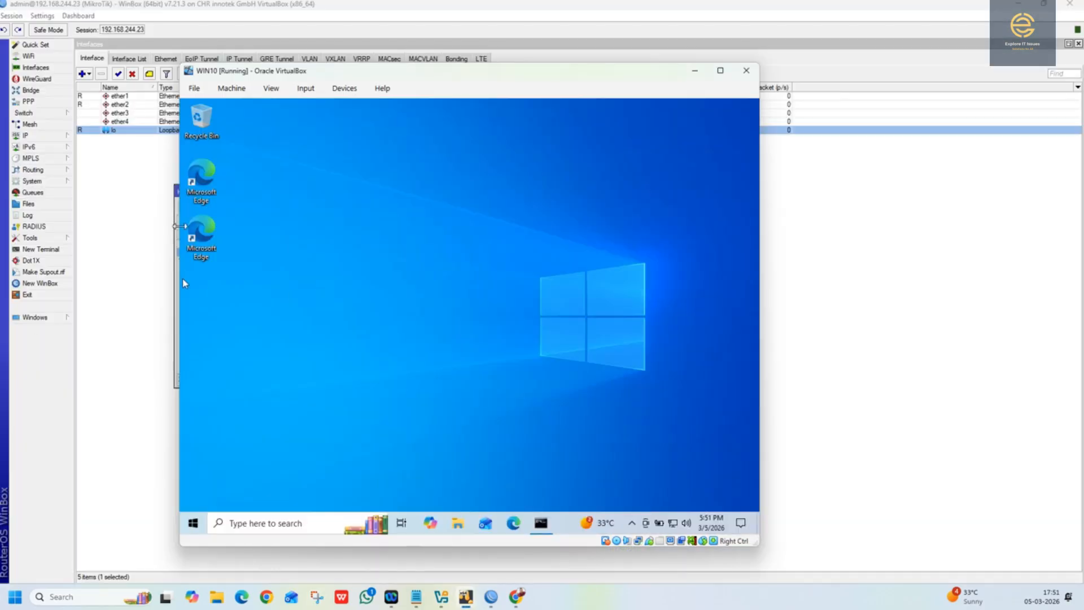
left_click_drag(311, 73, 569, 69)
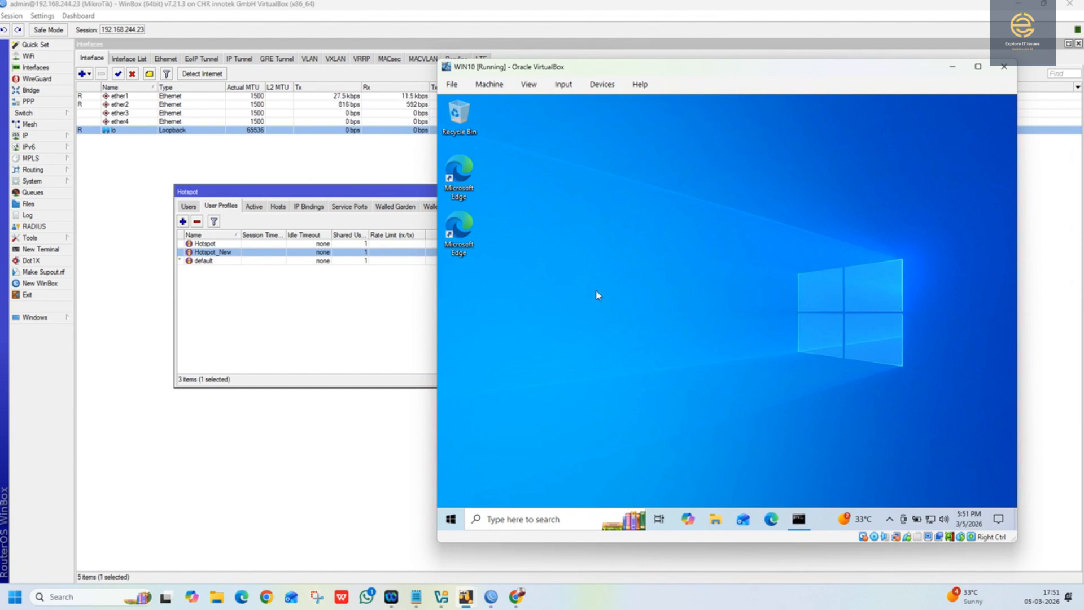
left_click(769, 519)
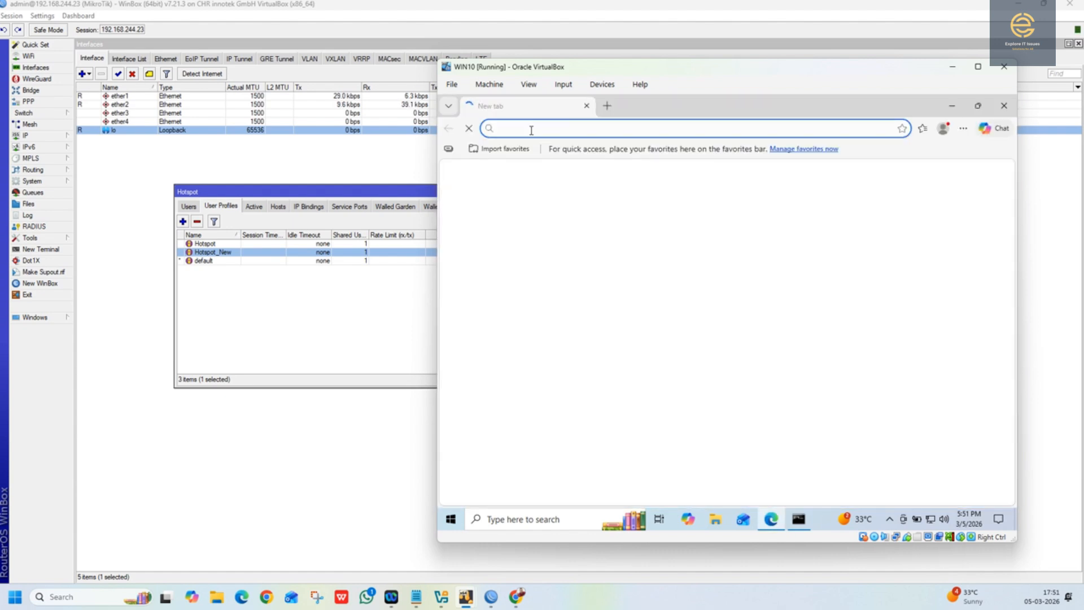
left_click(798, 520)
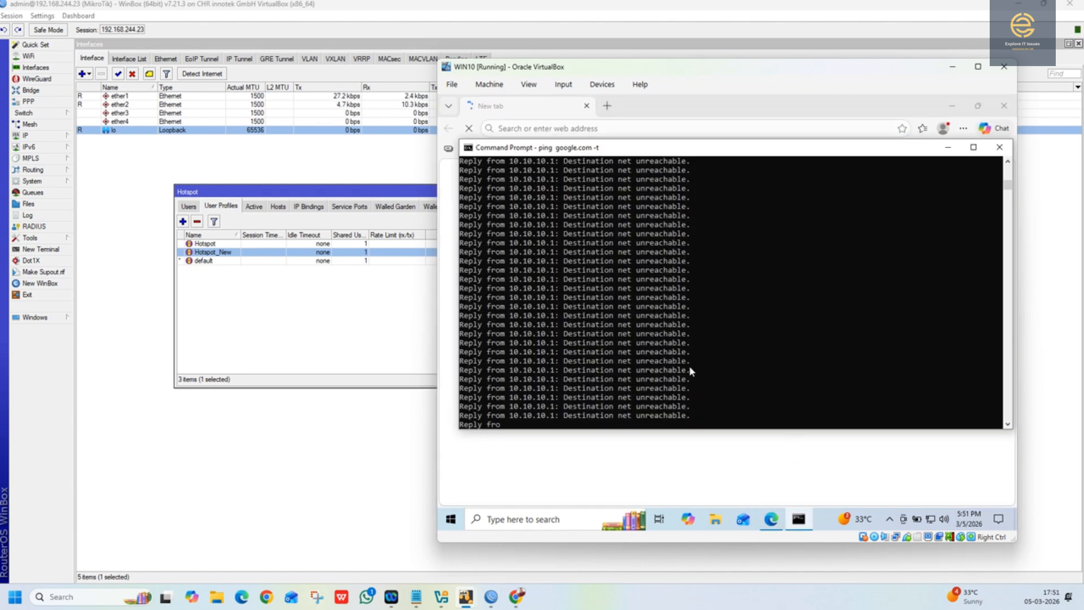
left_click_drag(628, 148, 716, 202)
Step: Load the hotspot login page at exploreitissues.in in Edge
left_click(639, 131)
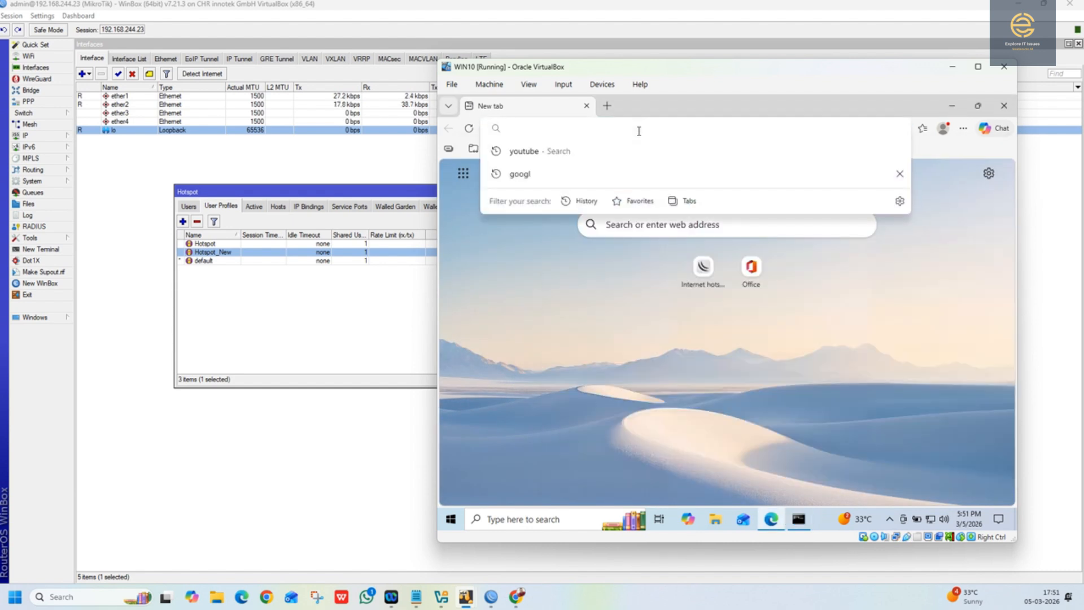
type("explore")
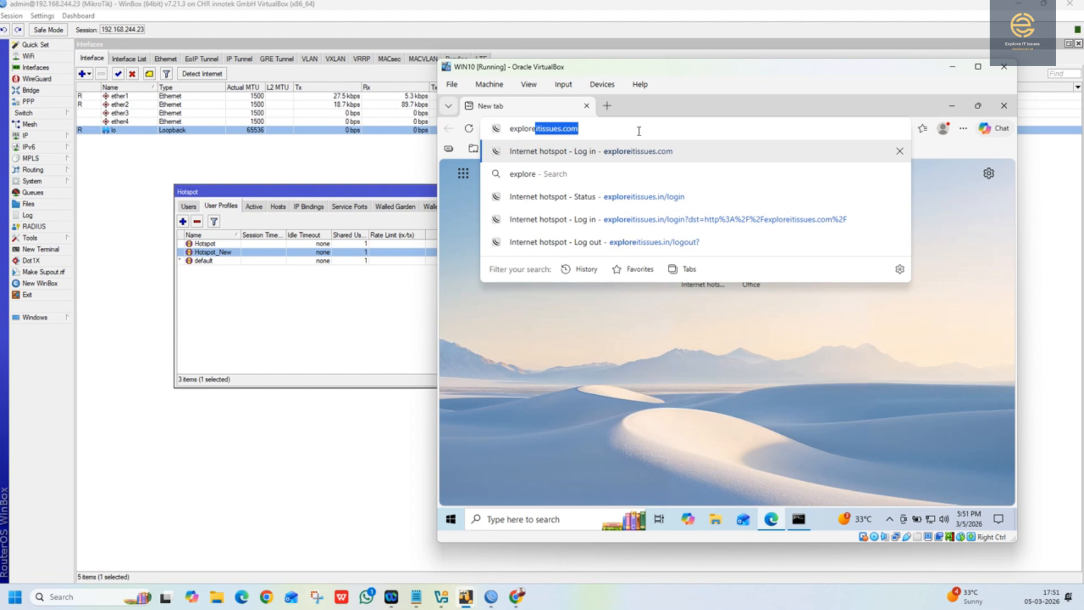
type("itissues.")
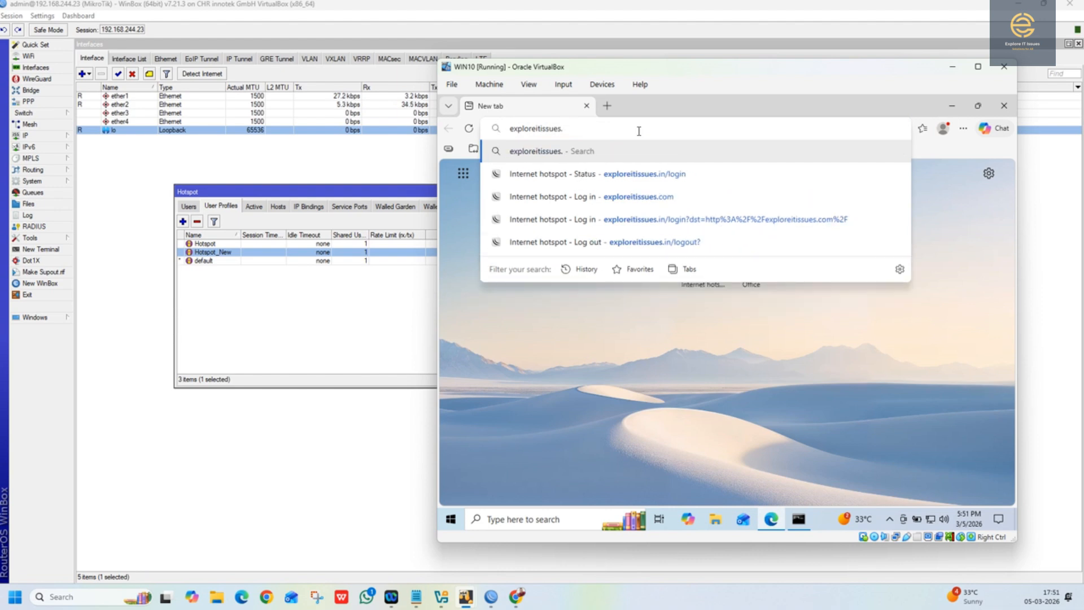
type("in")
key("Return")
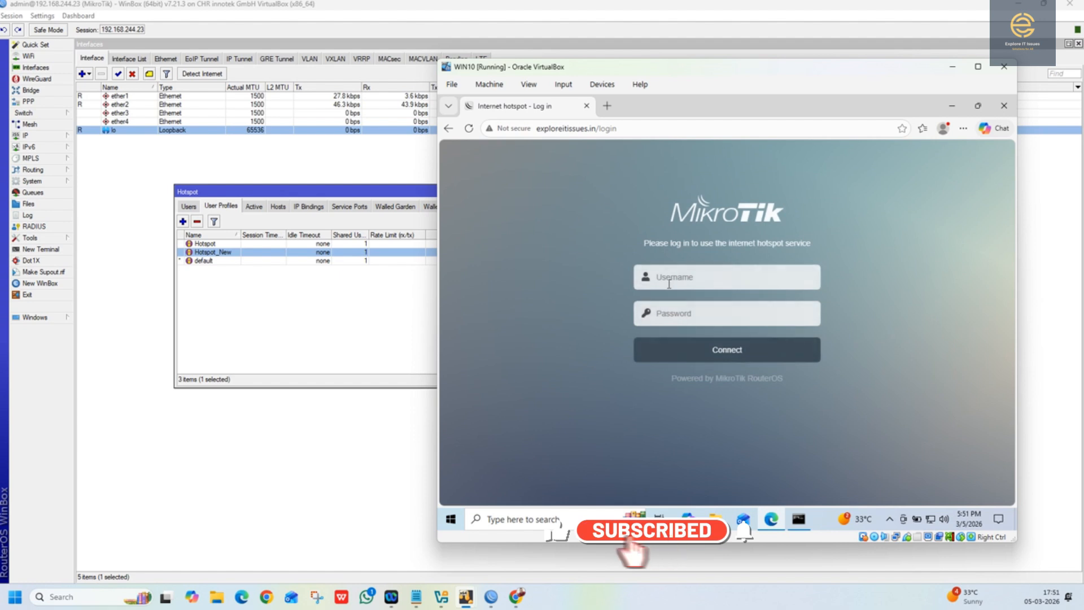
Step: Log in to the hotspot as user 123 with the account password
left_click(669, 279)
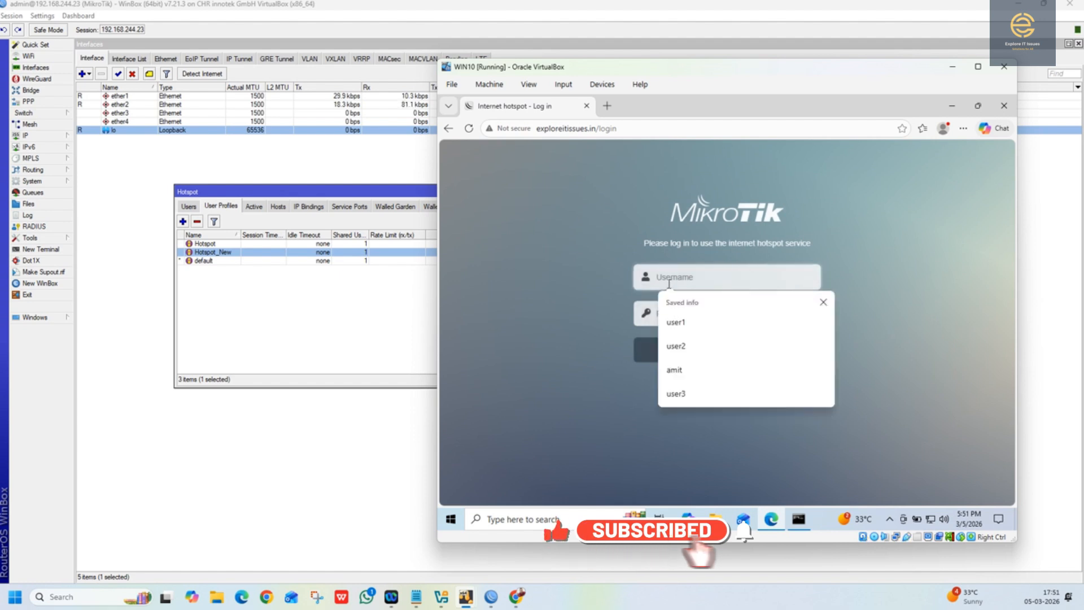
type("123")
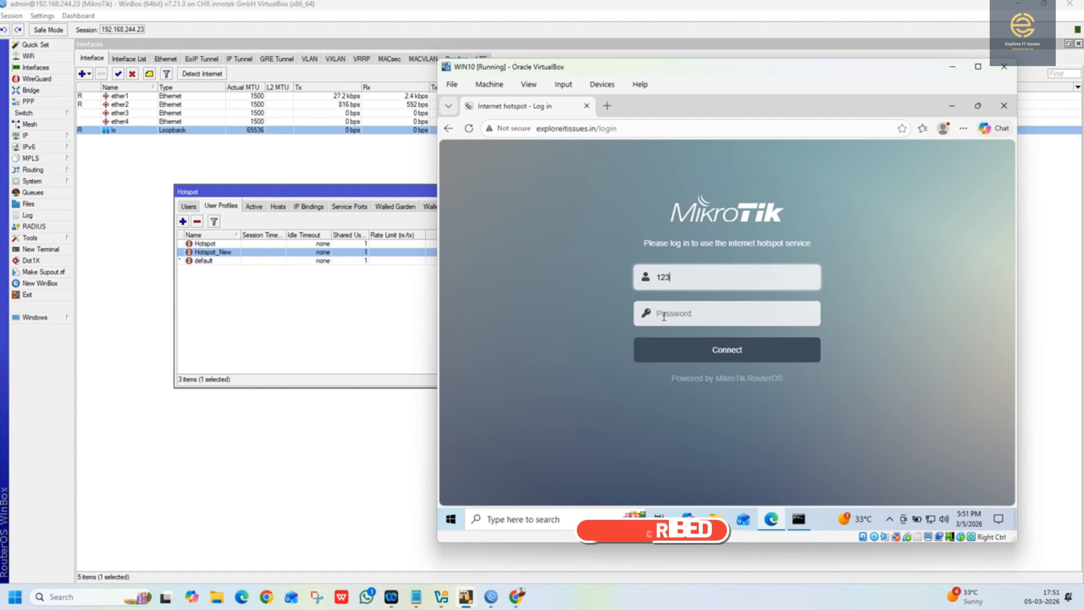
left_click(664, 316)
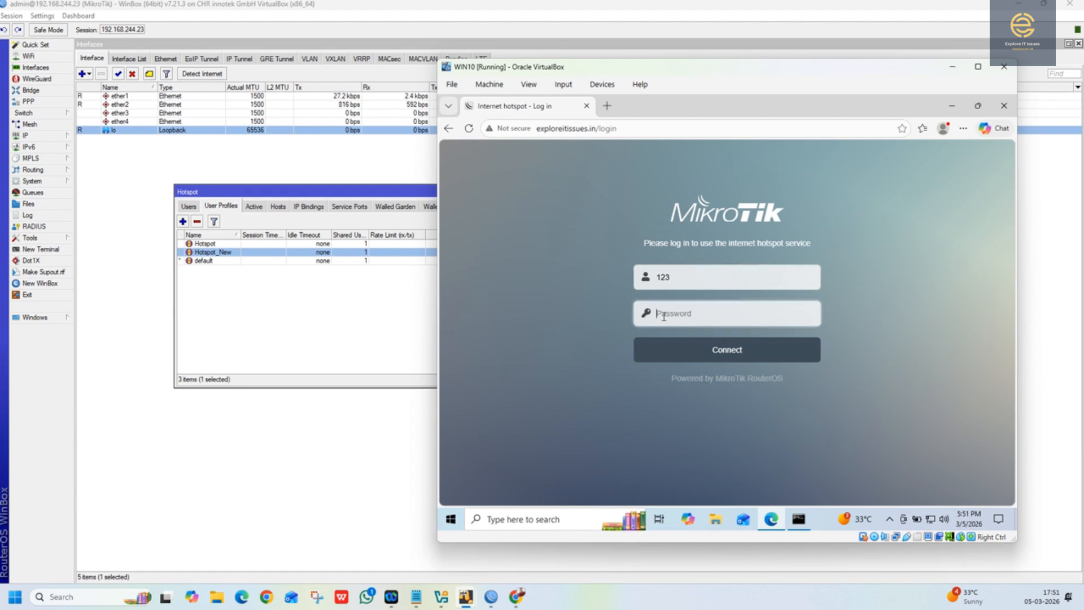
type("1")
left_click(676, 350)
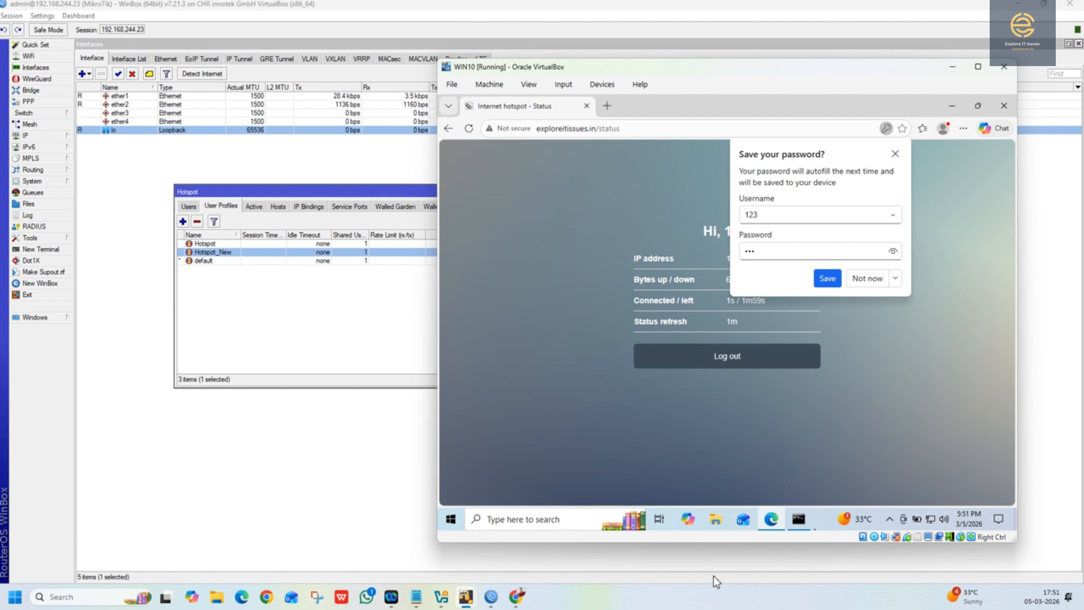
Step: Check the running google.com ping, and search the web for "google" in a new Edge tab
left_click(794, 524)
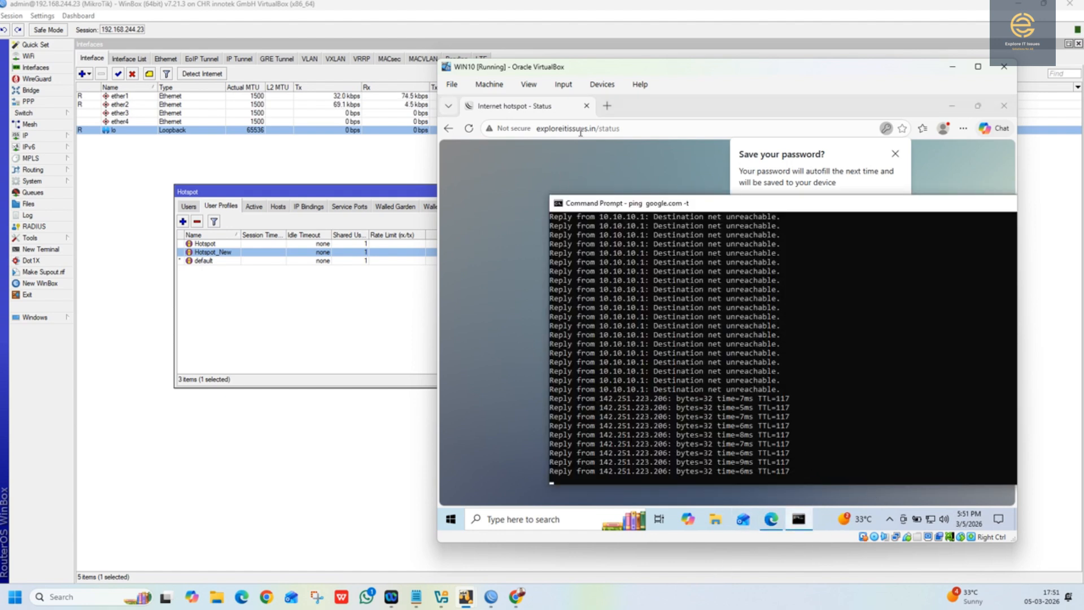
left_click(607, 112)
left_click(607, 107)
type("google")
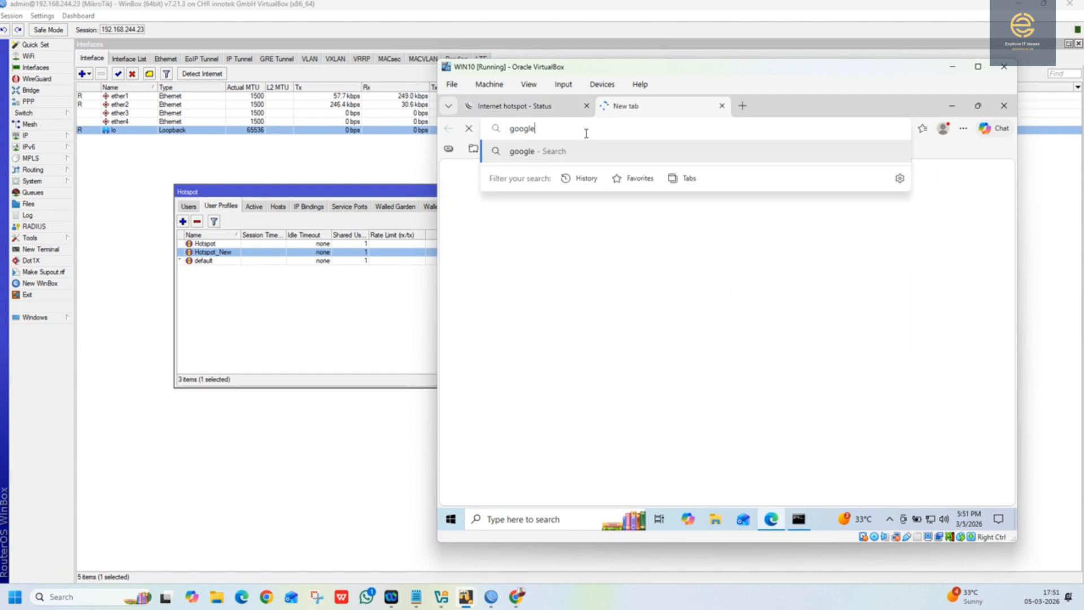
key("Return")
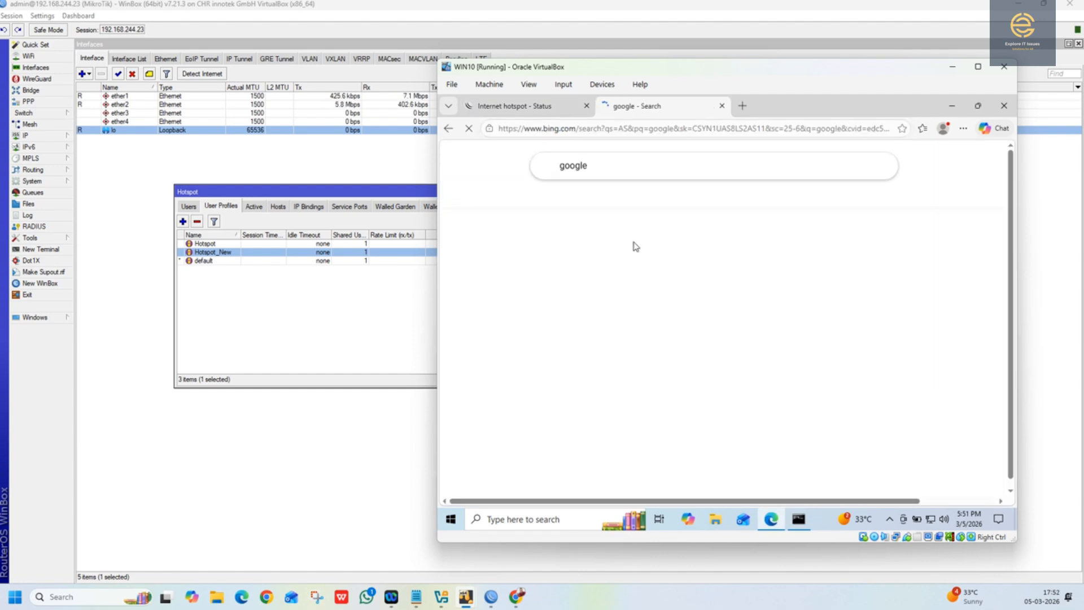
Step: Switch to WinBox and show the hotspot's active sessions, with the WIN10 virtual machine window placed beside the list
left_click_drag(367, 194, 322, 180)
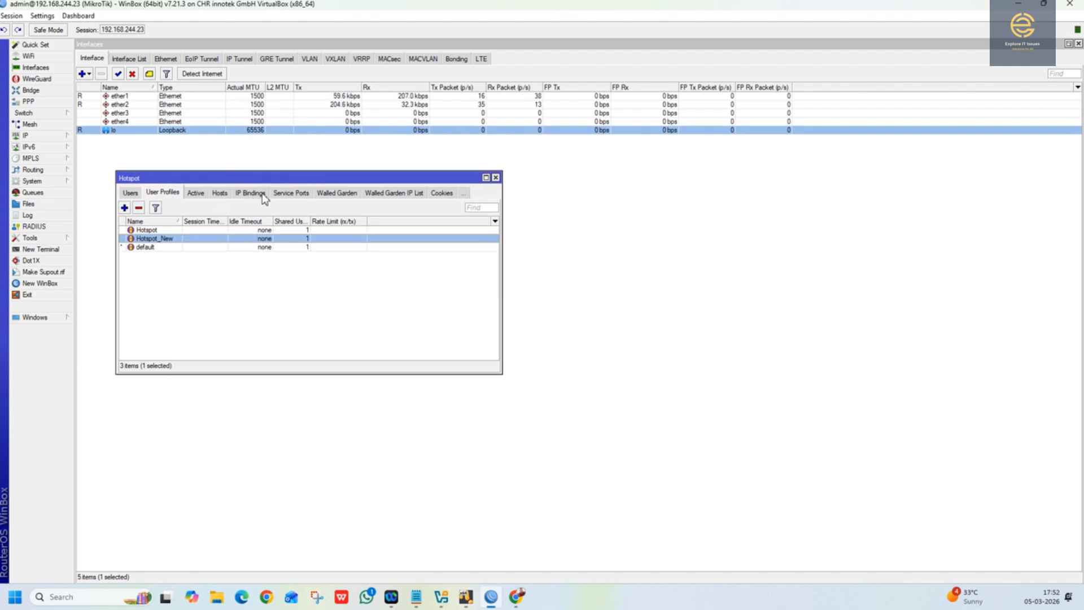
left_click(196, 193)
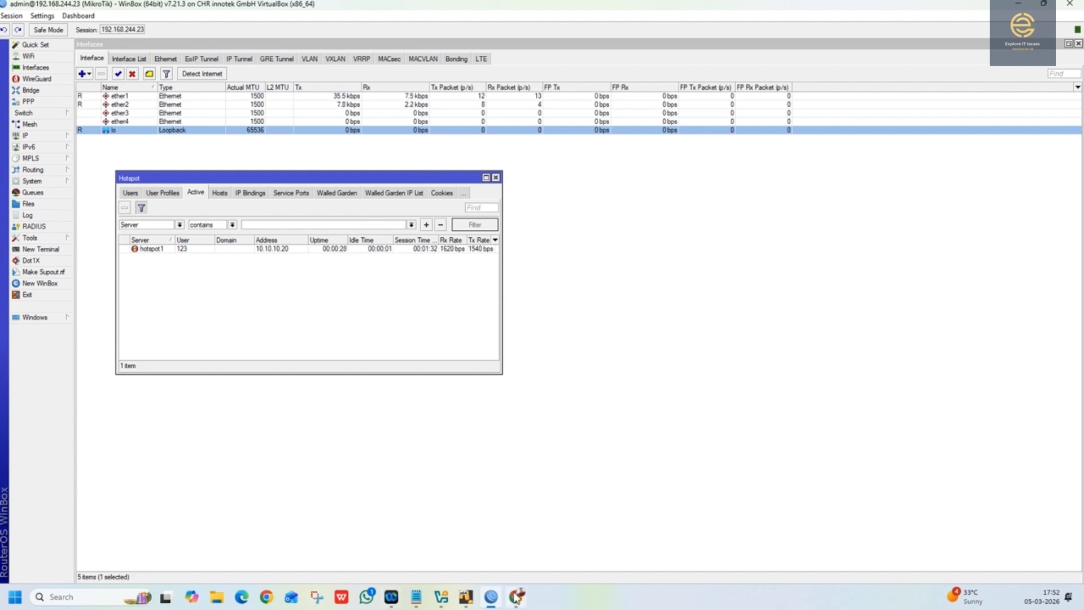
mouse_move(517, 601)
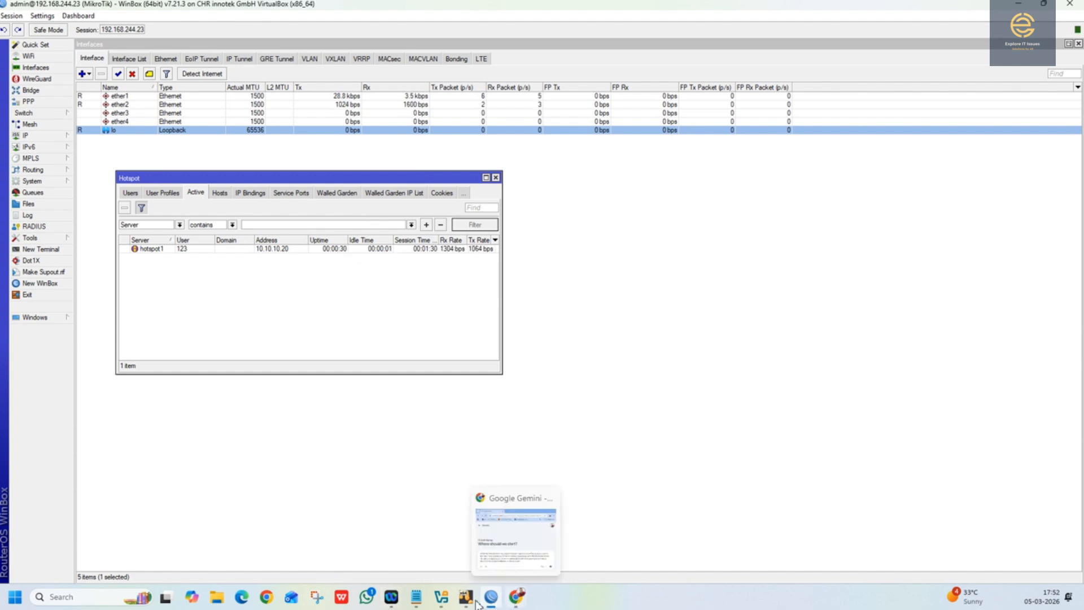
left_click(500, 558)
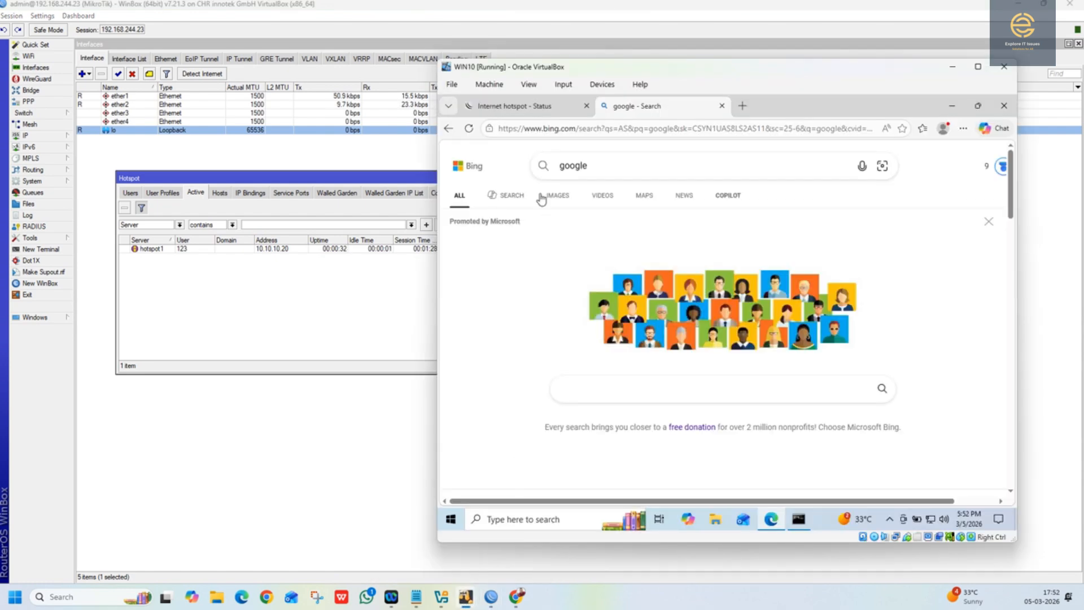
left_click_drag(604, 69, 683, 81)
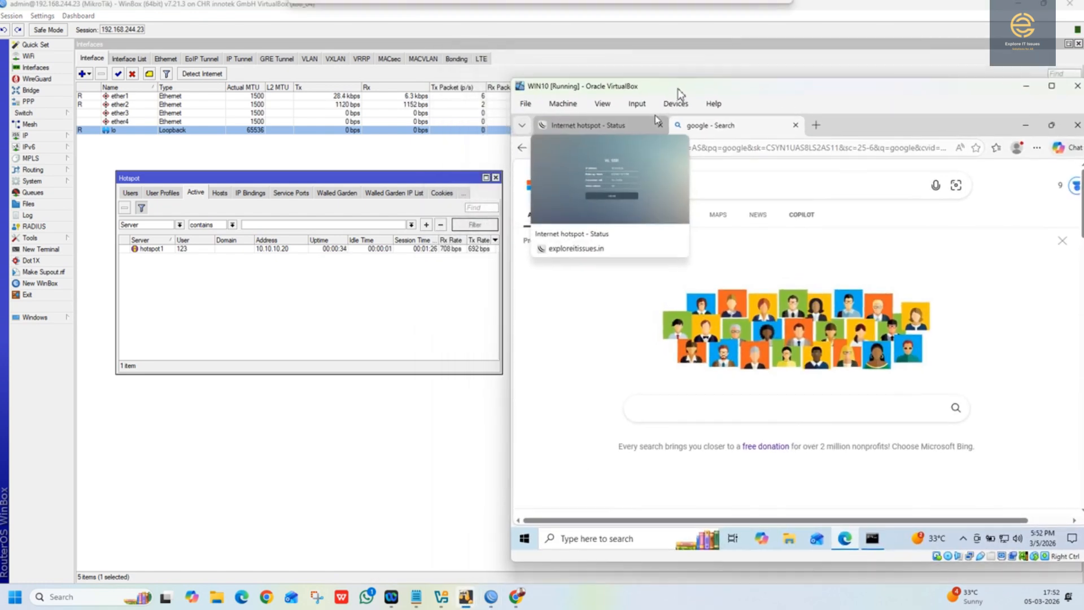
Step: Bring up the running google.com ping in the virtual machine and position its window below the browser's search box
mouse_move(877, 531)
left_click(891, 429)
left_click_drag(783, 219, 693, 273)
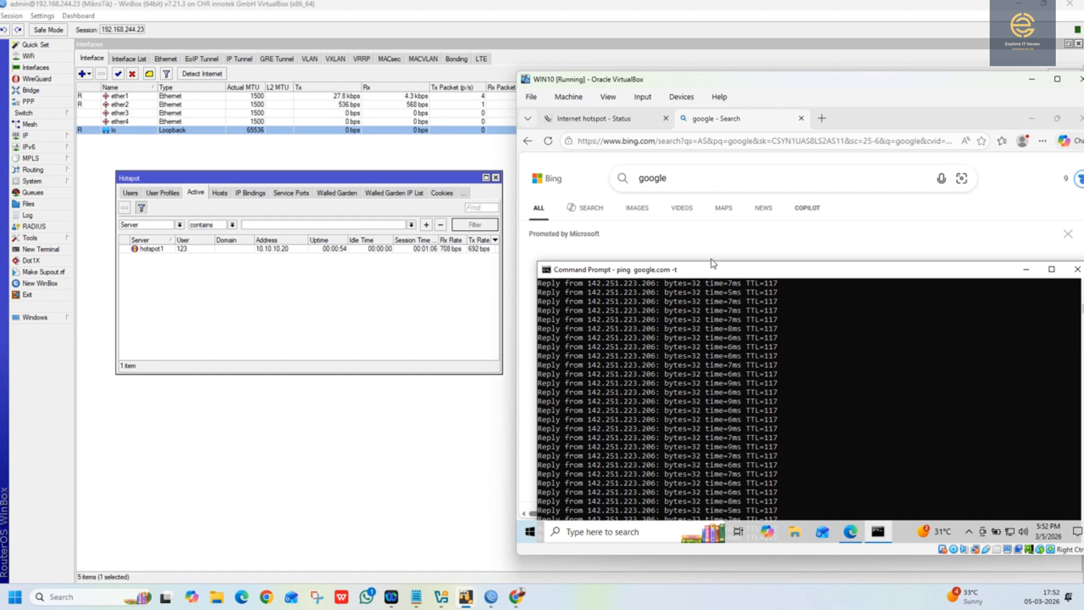
left_click_drag(692, 277, 715, 284)
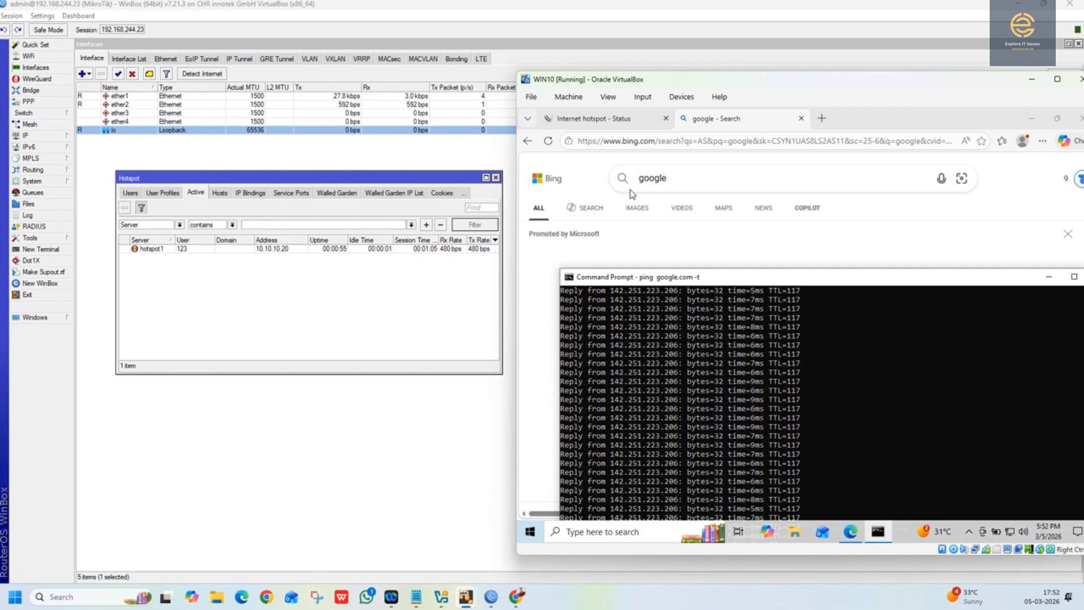
Step: Search Bing for "youtube" and open the YouTube website from the results
left_click(684, 176)
type("youtube")
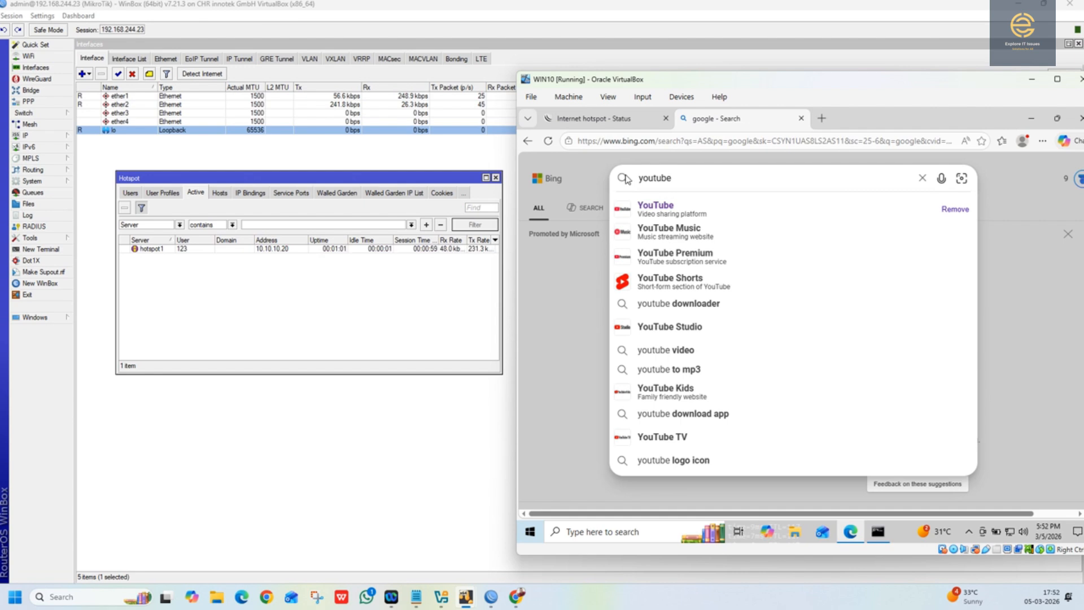
left_click(624, 178)
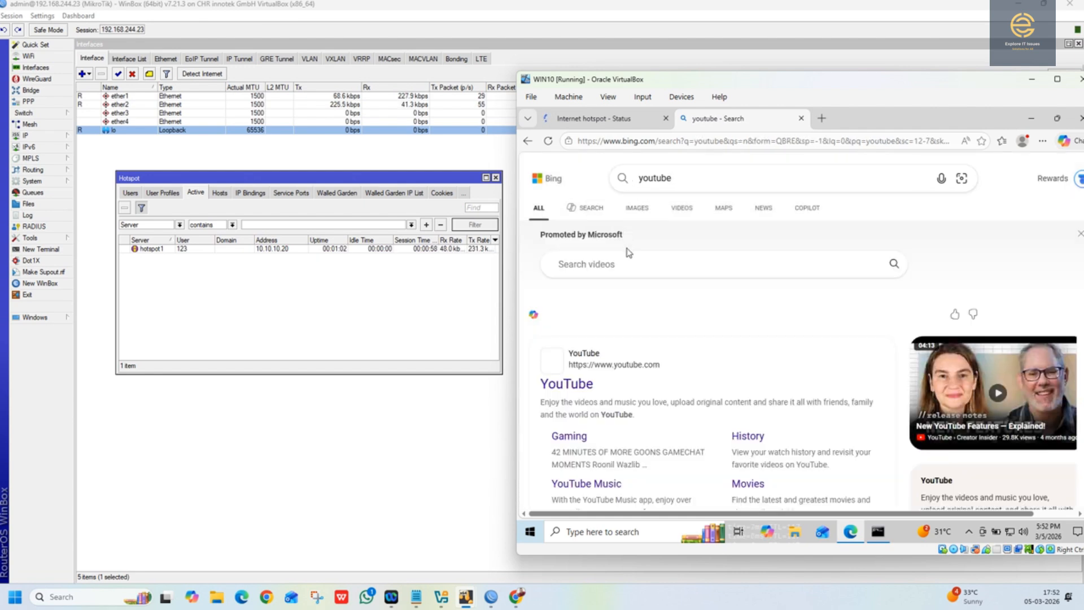
left_click(546, 388)
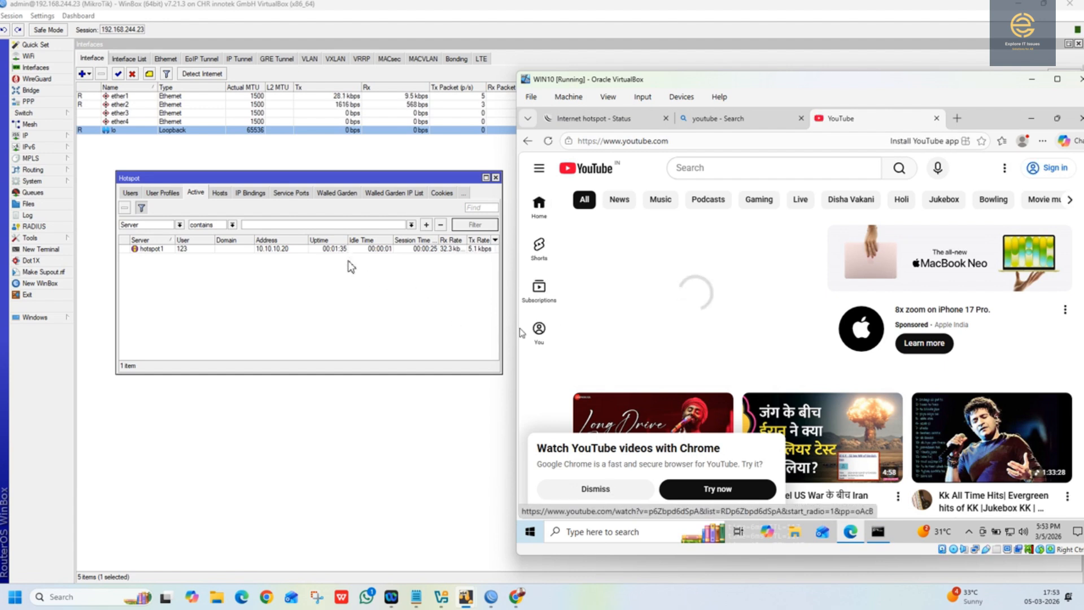
Step: Bring the google.com ping window over the YouTube page, narrow it, and monitor it alongside the hotspot's active sessions
left_click(878, 531)
left_click_drag(828, 281, 785, 226)
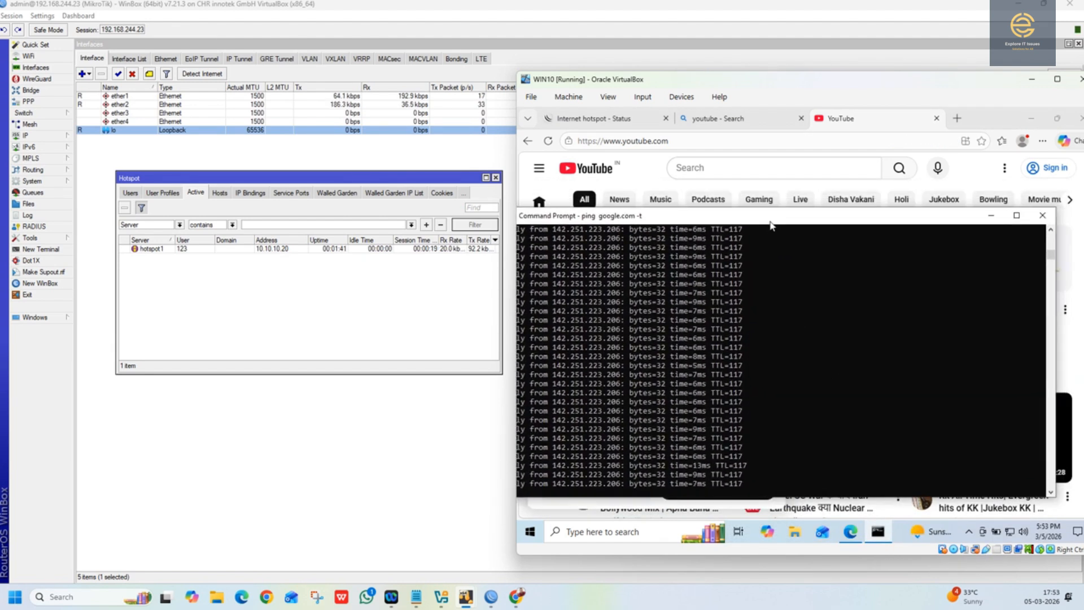
left_click_drag(1053, 334, 813, 334)
left_click_drag(677, 226, 775, 230)
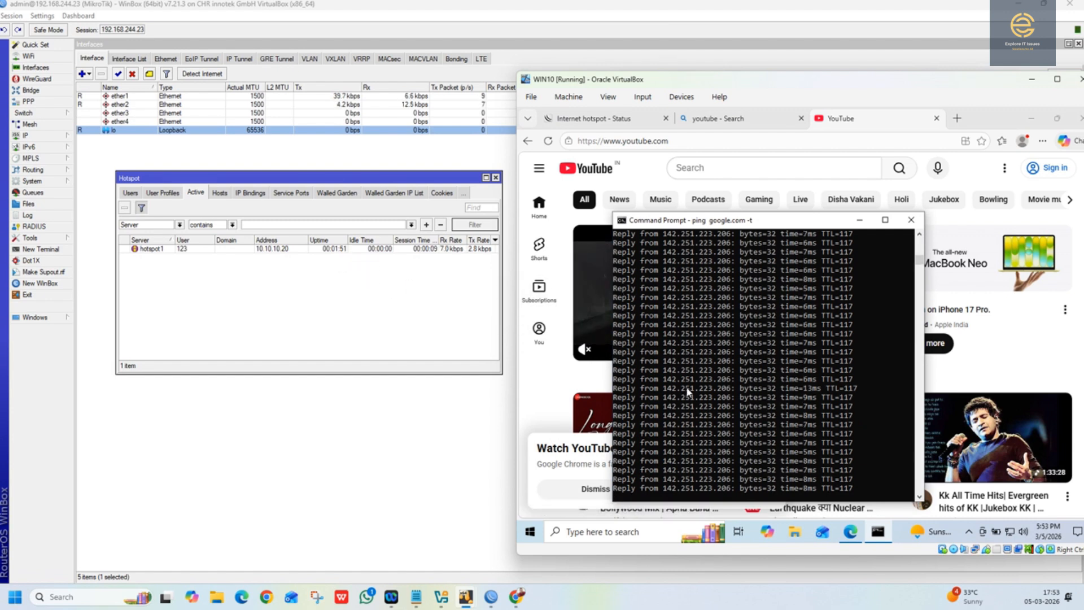
left_click_drag(736, 219, 865, 203)
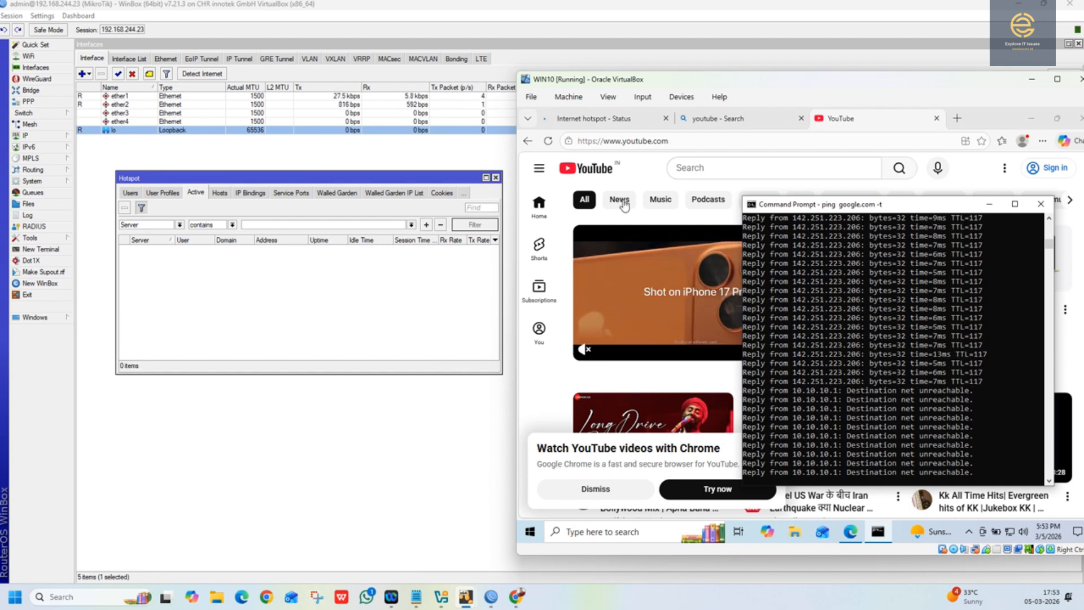
Step: Test internet access by reloading the YouTube home page and retrying the connection
left_click(603, 174)
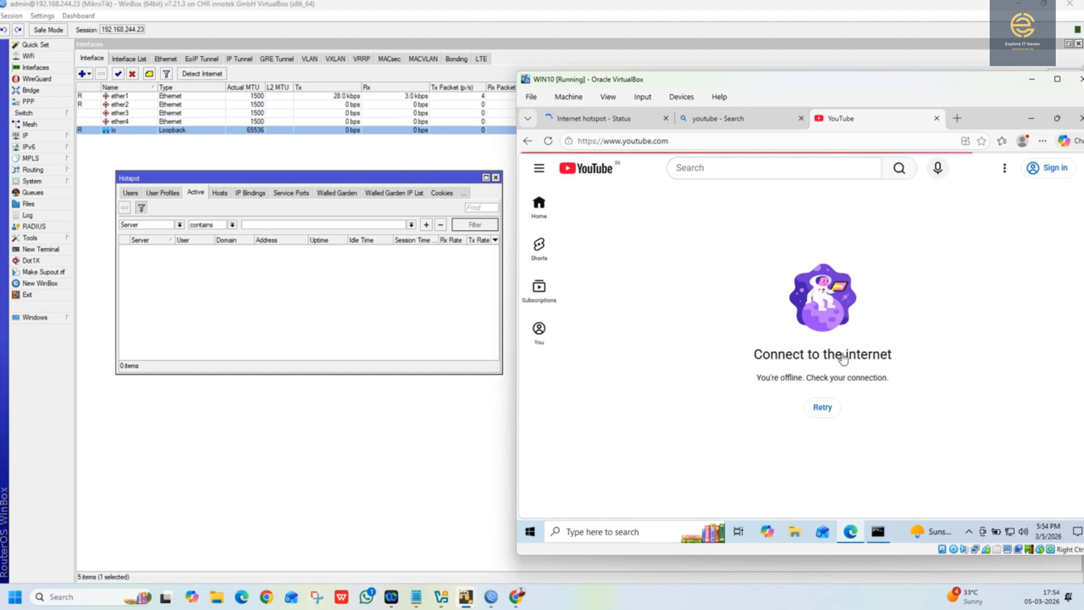
left_click(826, 413)
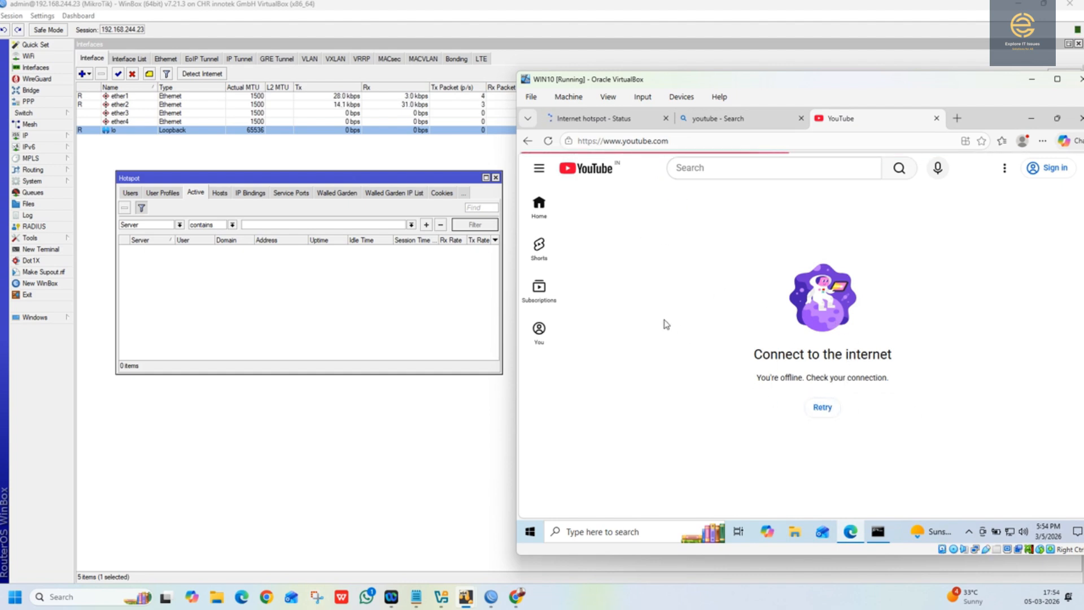